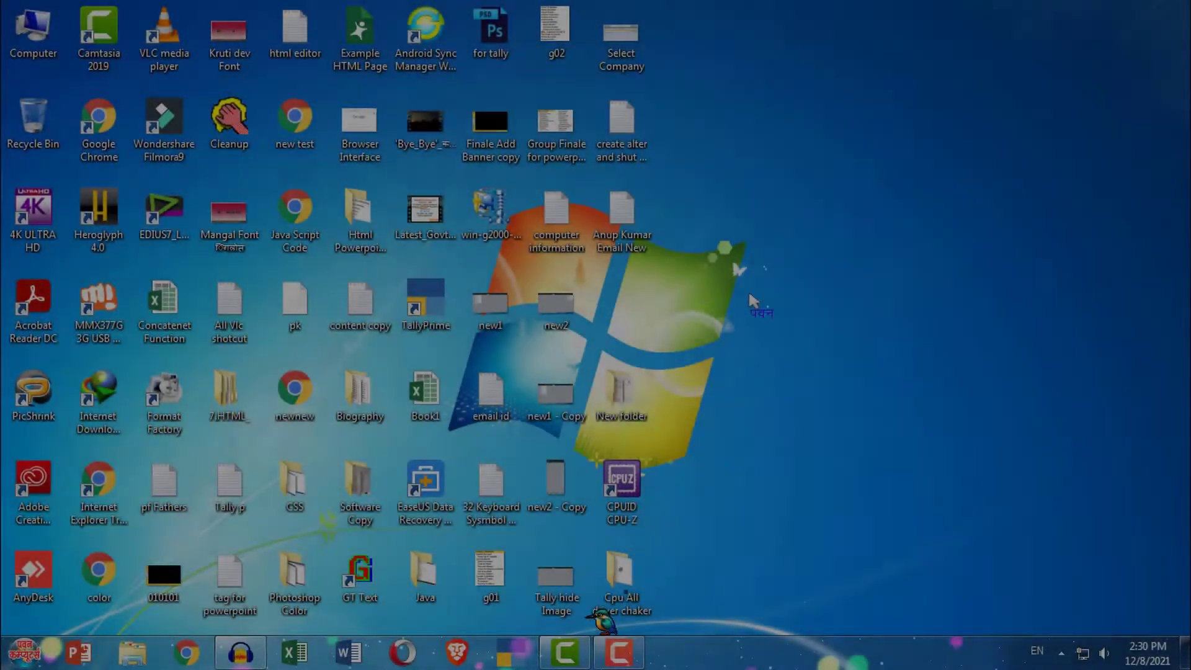
# - Refresh the Windows desktop, switch to TallyPrime and continue in Educational Mode
pyautogui.rightClick(707, 255)
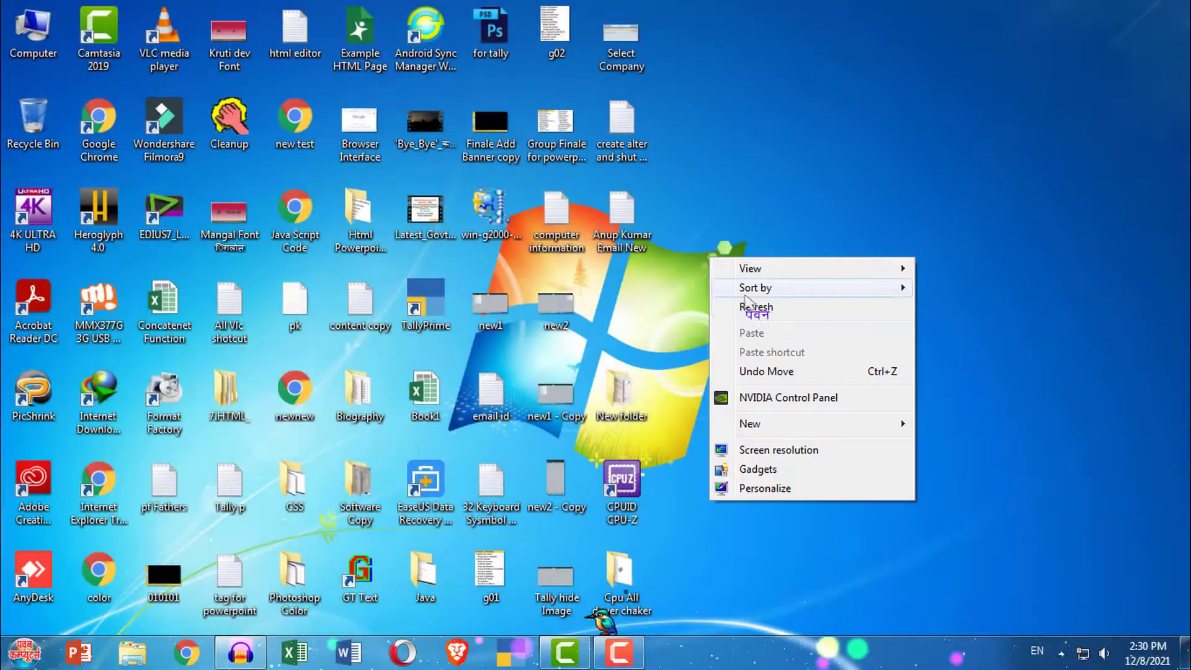
pyautogui.click(753, 304)
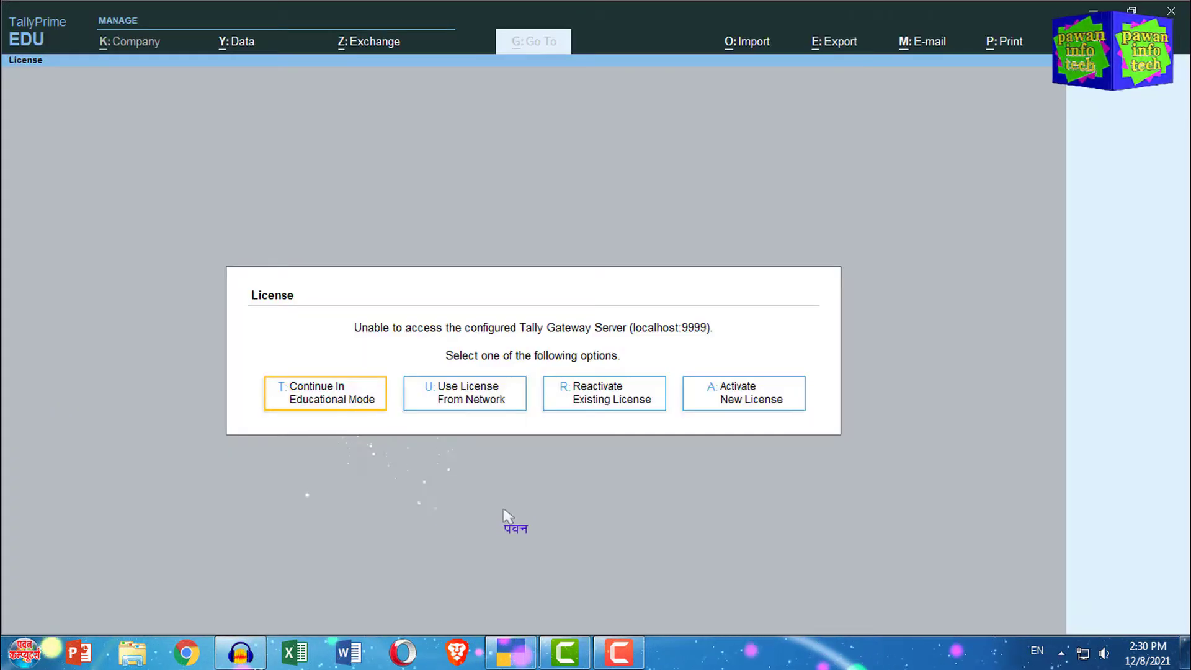
pyautogui.click(351, 404)
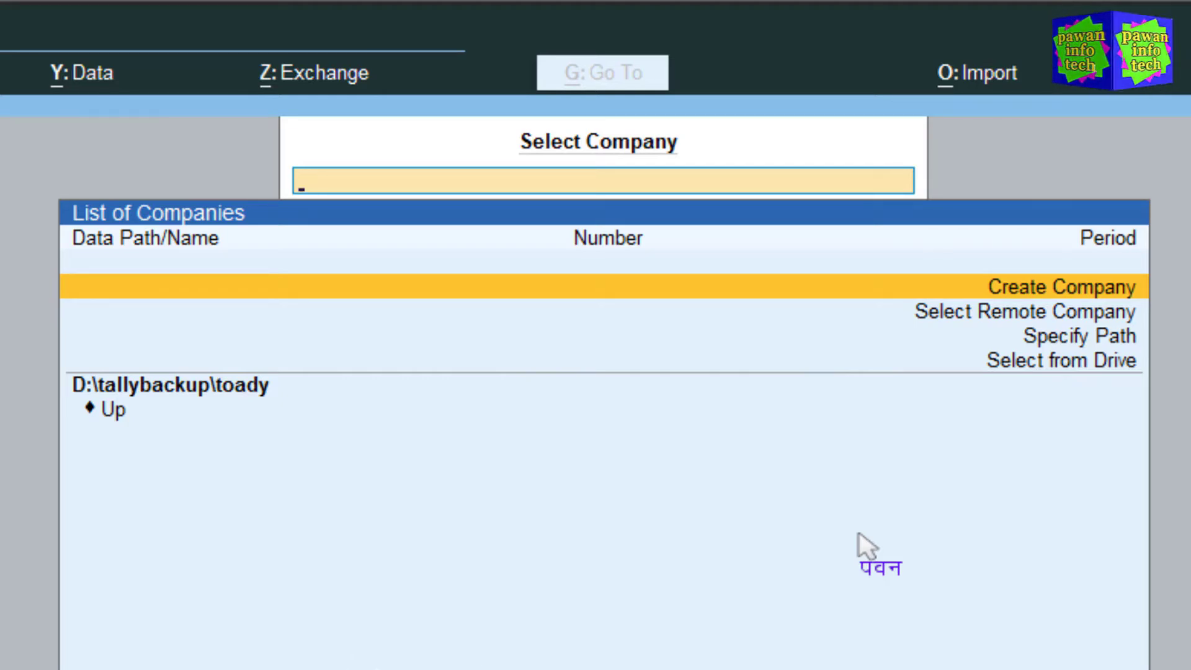
# - Open the Data Path configuration and check the company data path and company backup path
pyautogui.click(92, 87)
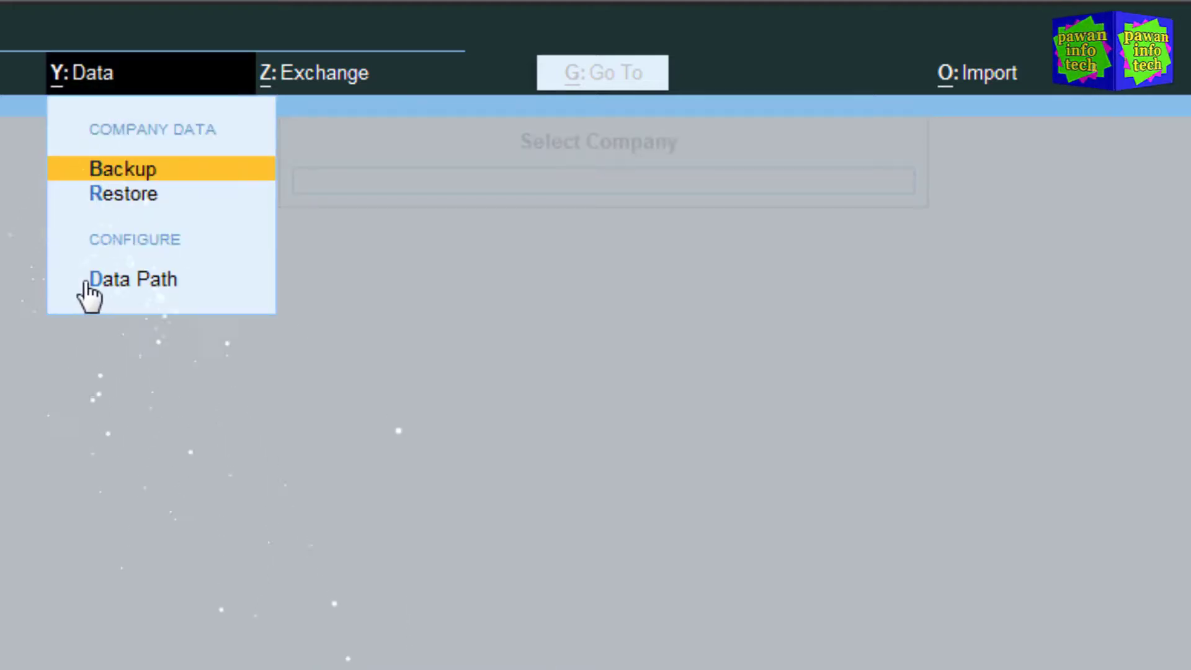
pyautogui.click(135, 283)
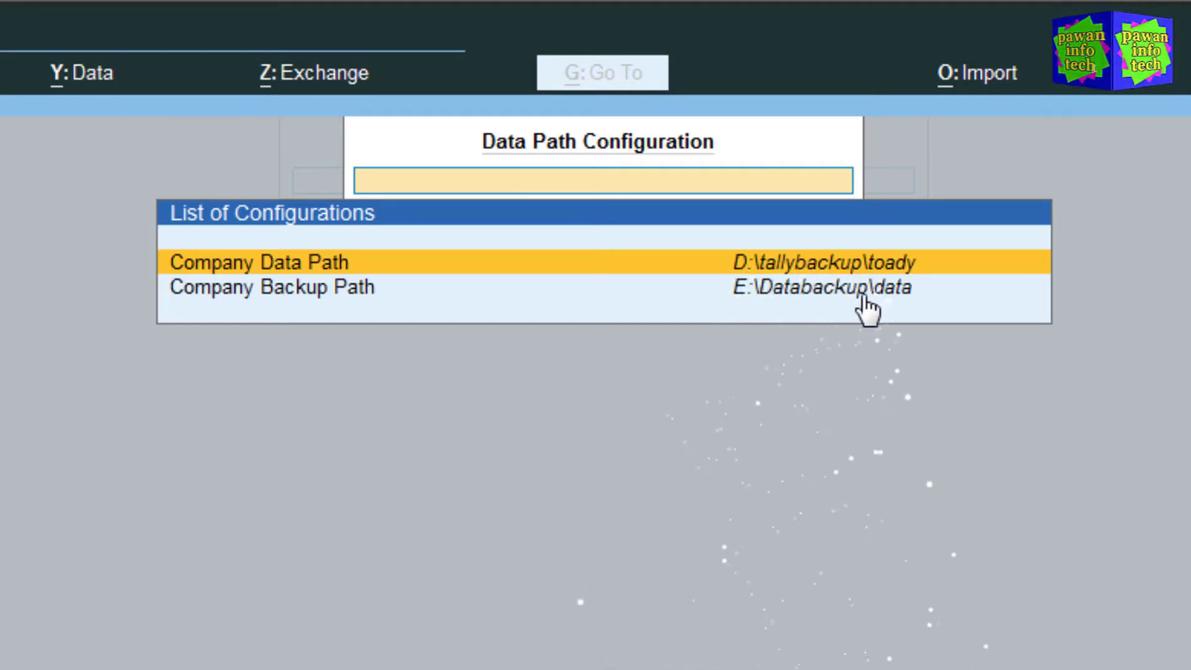
pyautogui.press('Return')
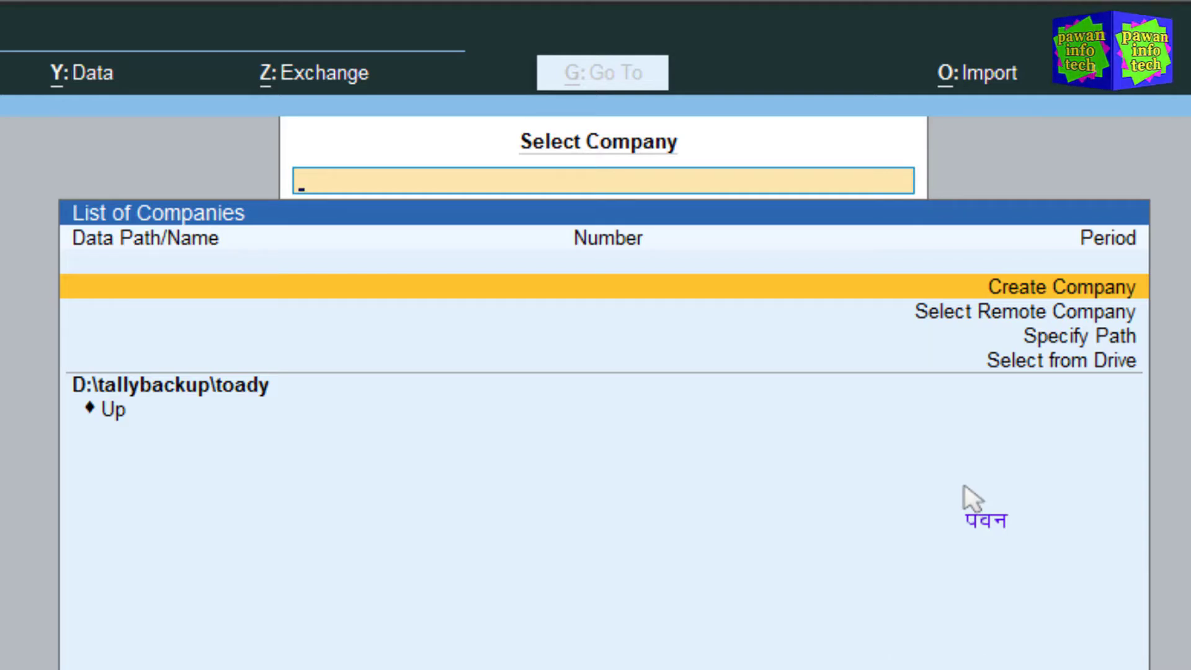
# - Choose to select a company from a drive and open the C:\ drive
pyautogui.press('Down')
pyautogui.press('Down')
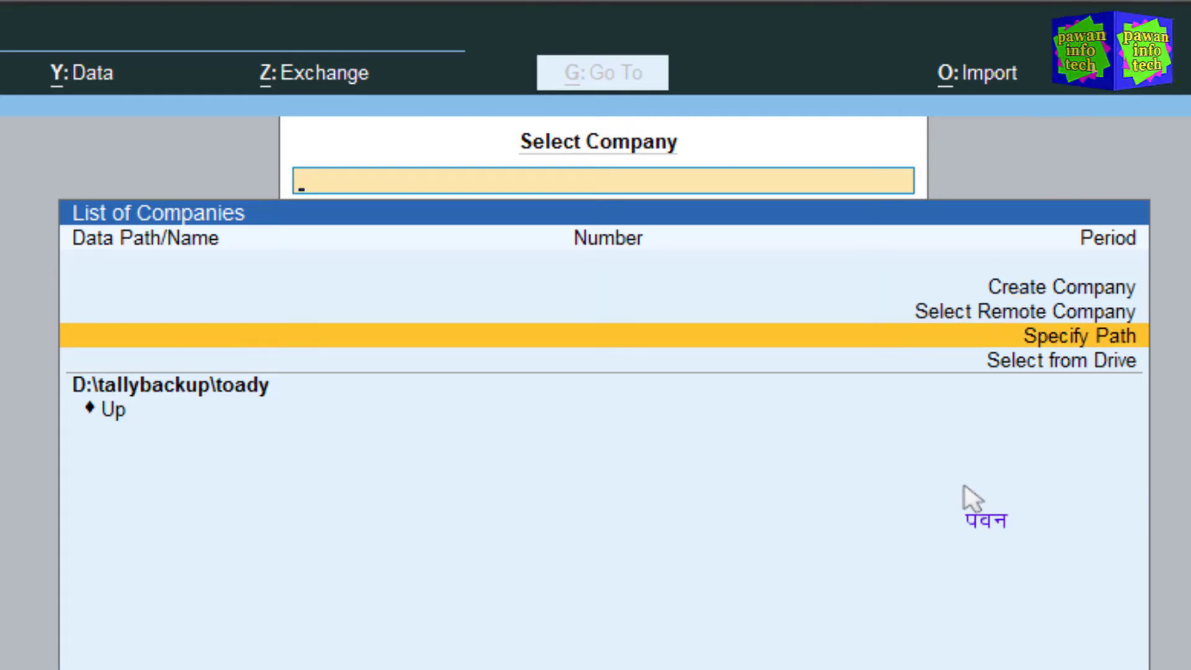
pyautogui.press('Down')
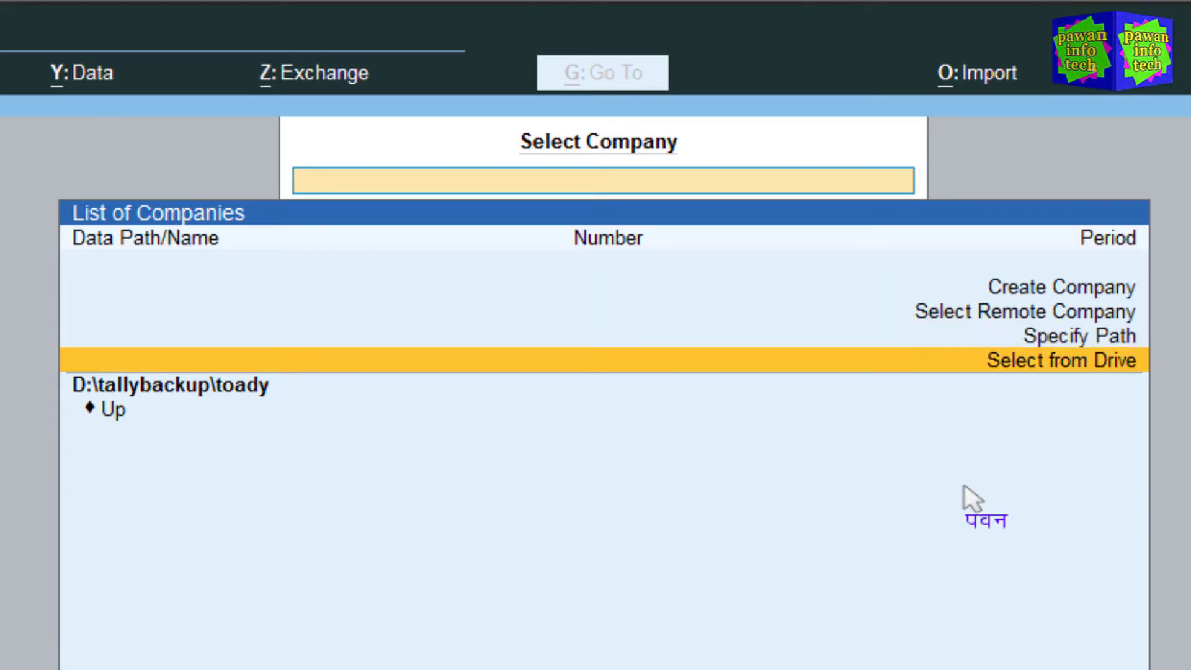
pyautogui.press('Return')
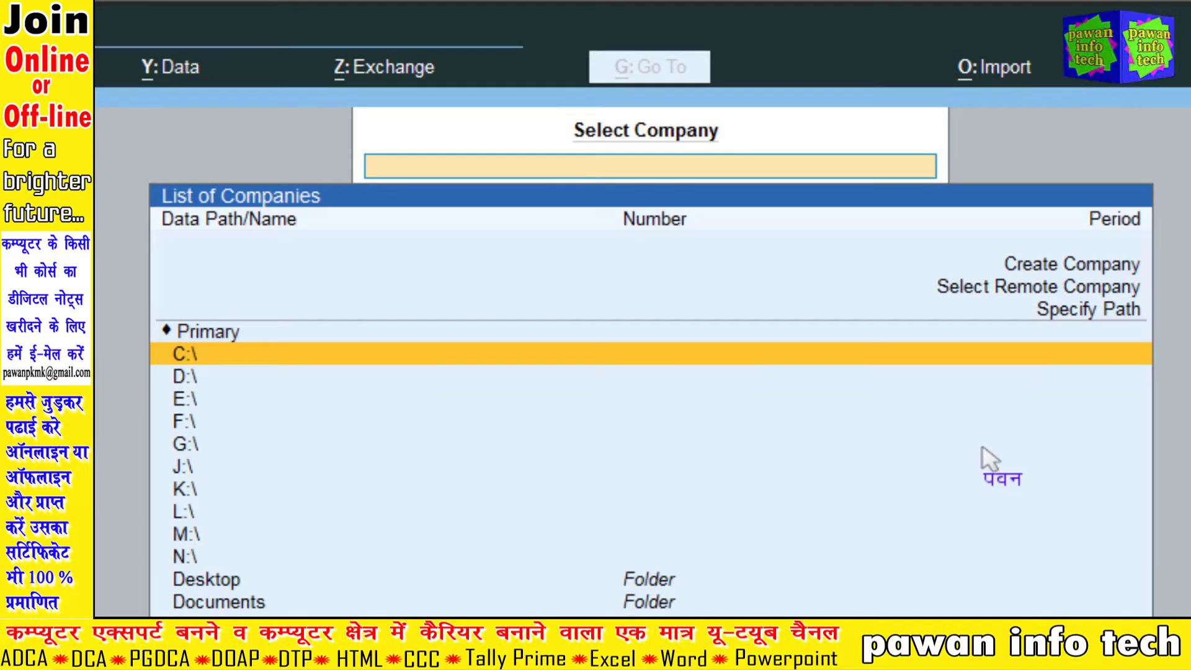
pyautogui.press('Return')
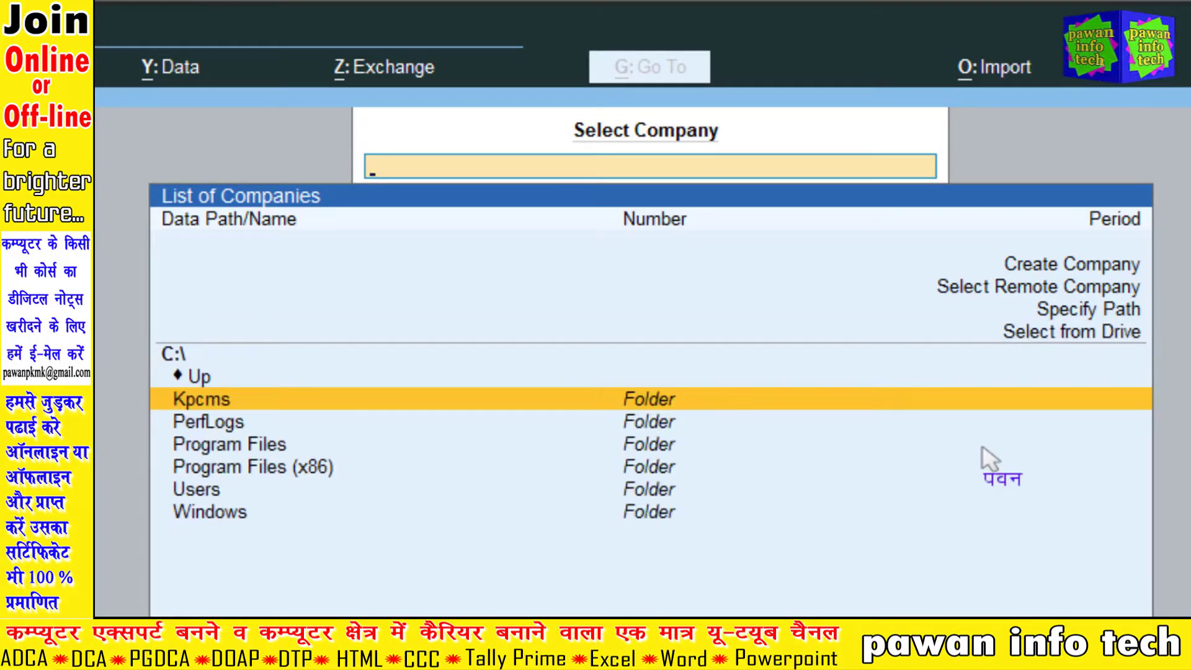
# - Browse from the C:\ drive into the Users folder and open its Public folder
pyautogui.press('Down')
pyautogui.press('Down')
pyautogui.press('Down')
pyautogui.press('Down')
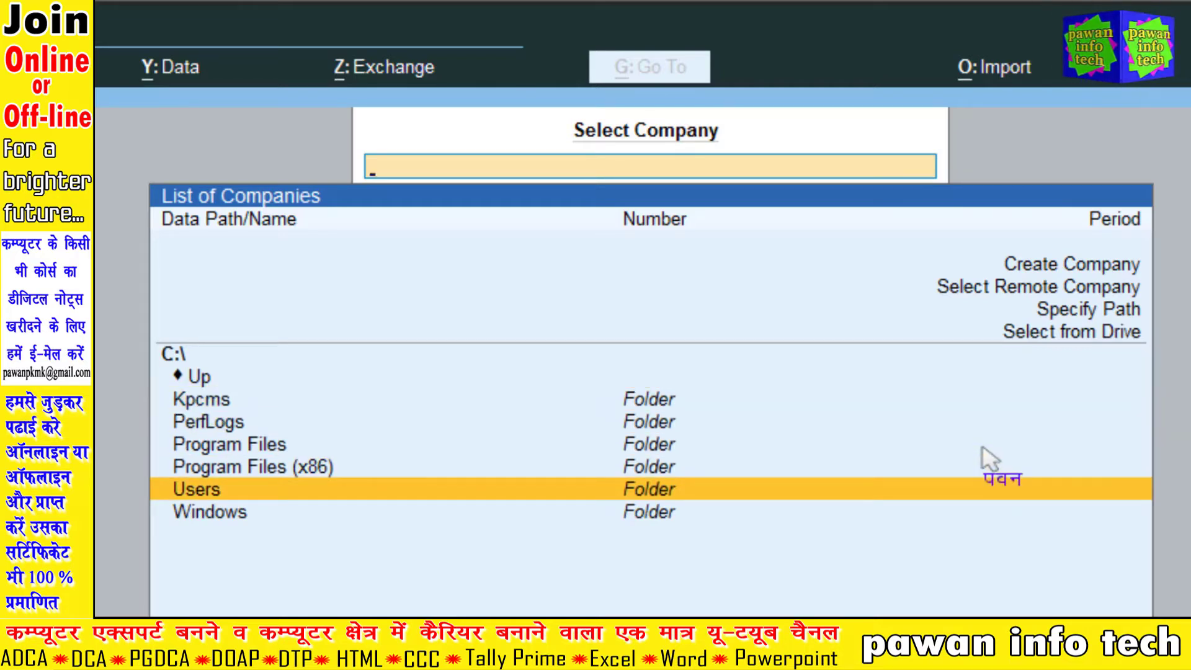
pyautogui.press('Return')
pyautogui.press('Down')
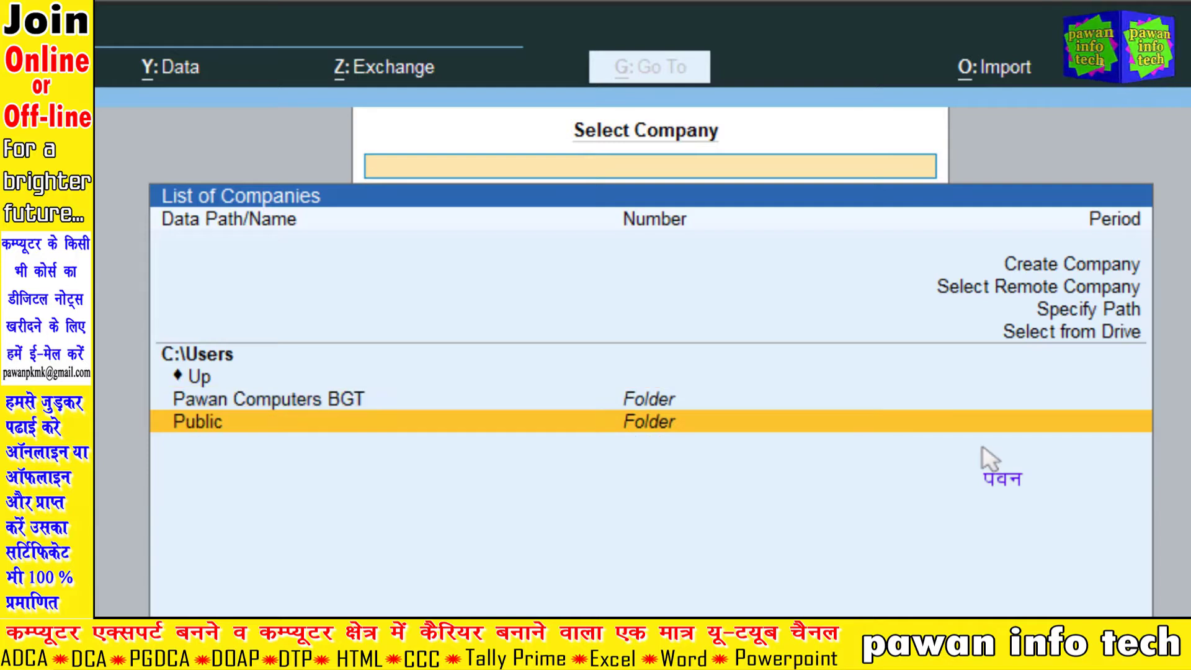
pyautogui.press('Return')
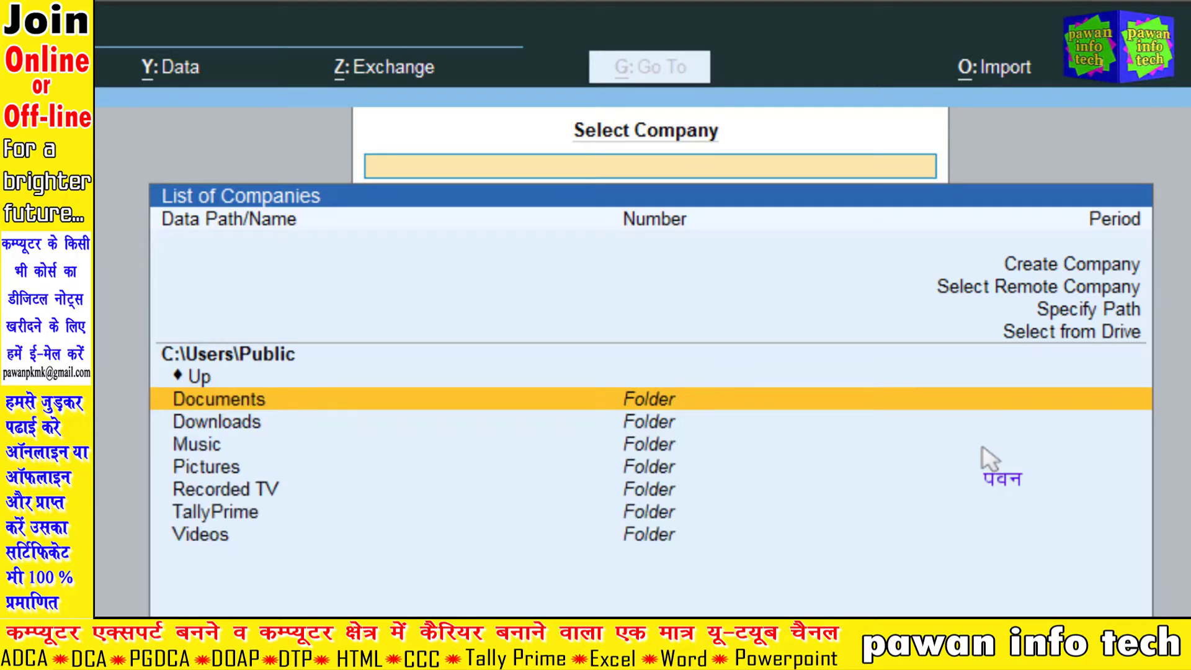
# - Open the TallyPrime folder and its Data folder to view the companies stored there
pyautogui.press('Down')
pyautogui.press('Down')
pyautogui.press('Down')
pyautogui.press('Down')
pyautogui.press('Down')
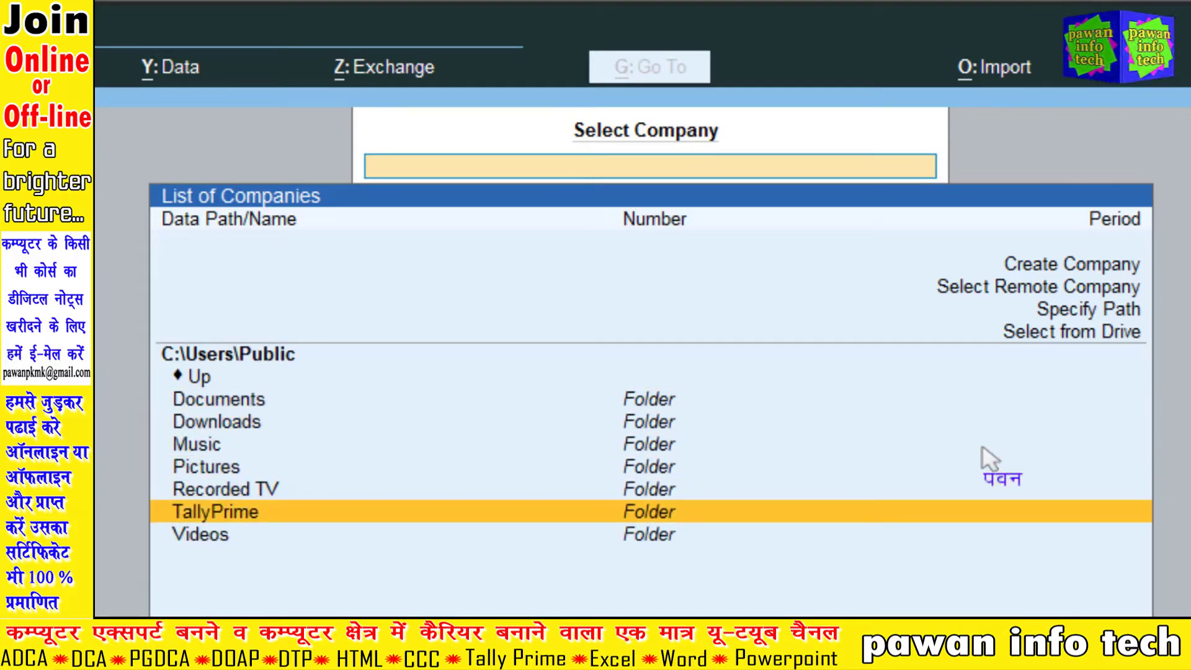
pyautogui.press('Return')
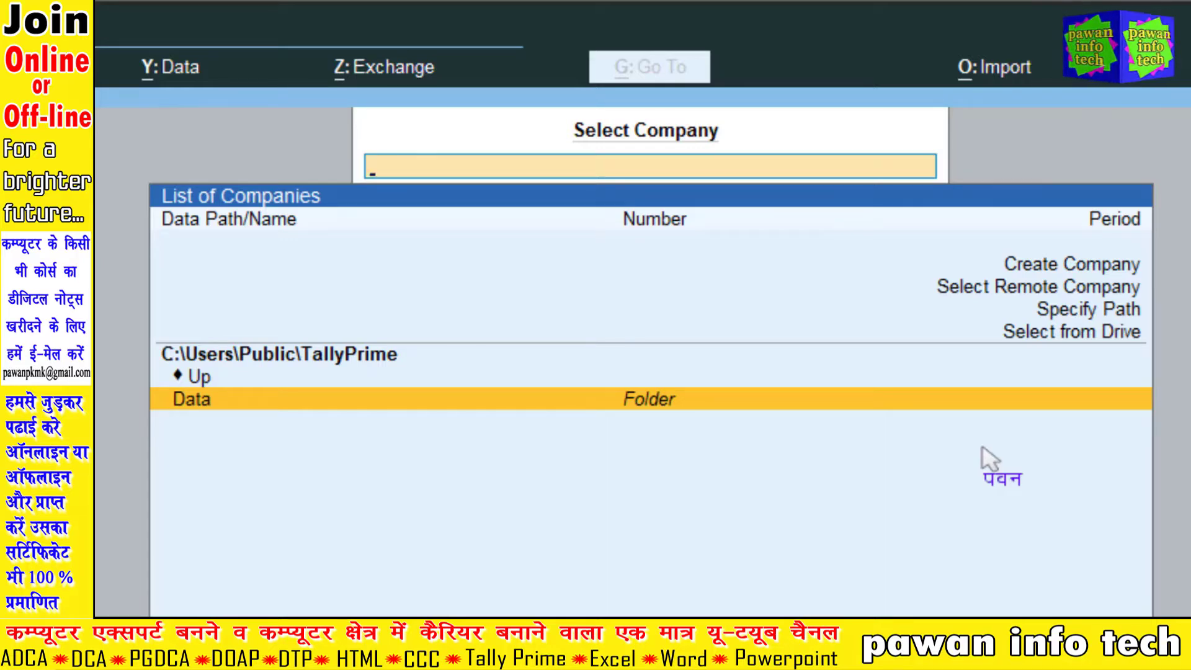
pyautogui.press('Return')
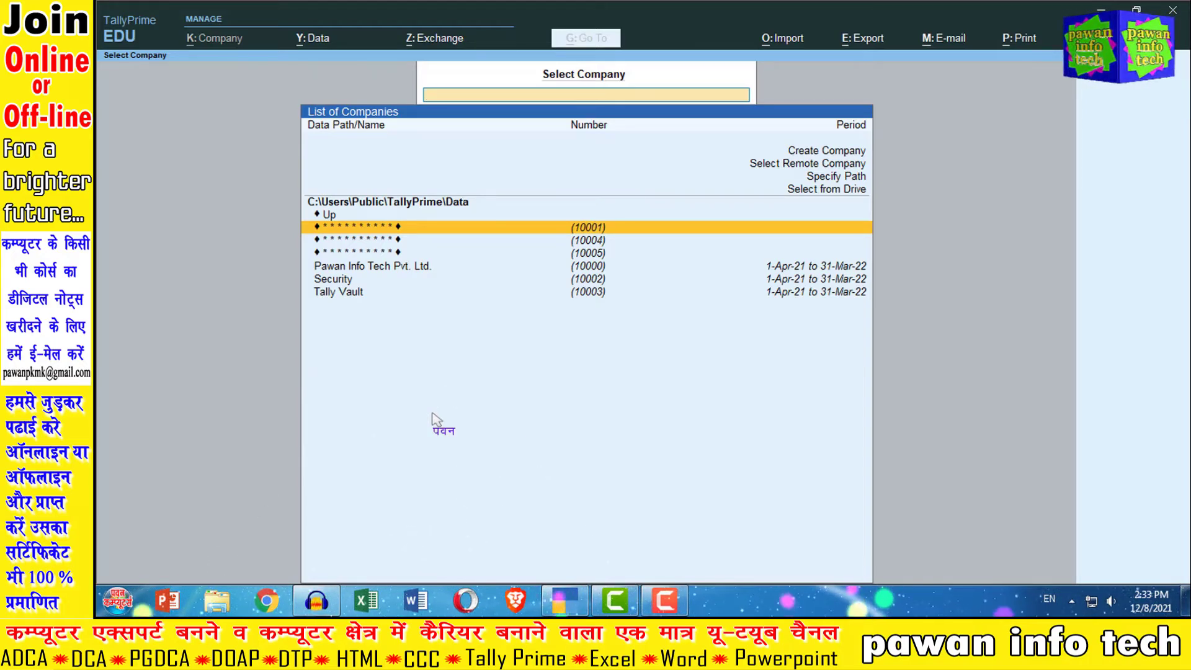
# - Leave the company list without quitting TallyPrime and switch to the Windows desktop
pyautogui.press('Escape')
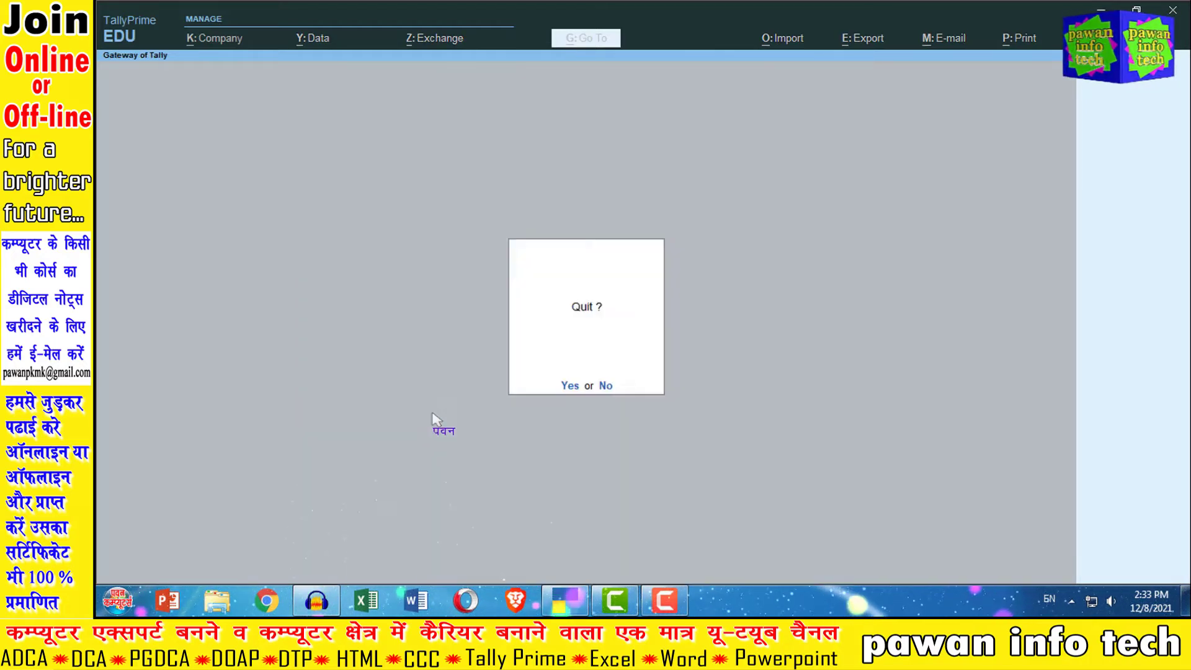
pyautogui.press('n')
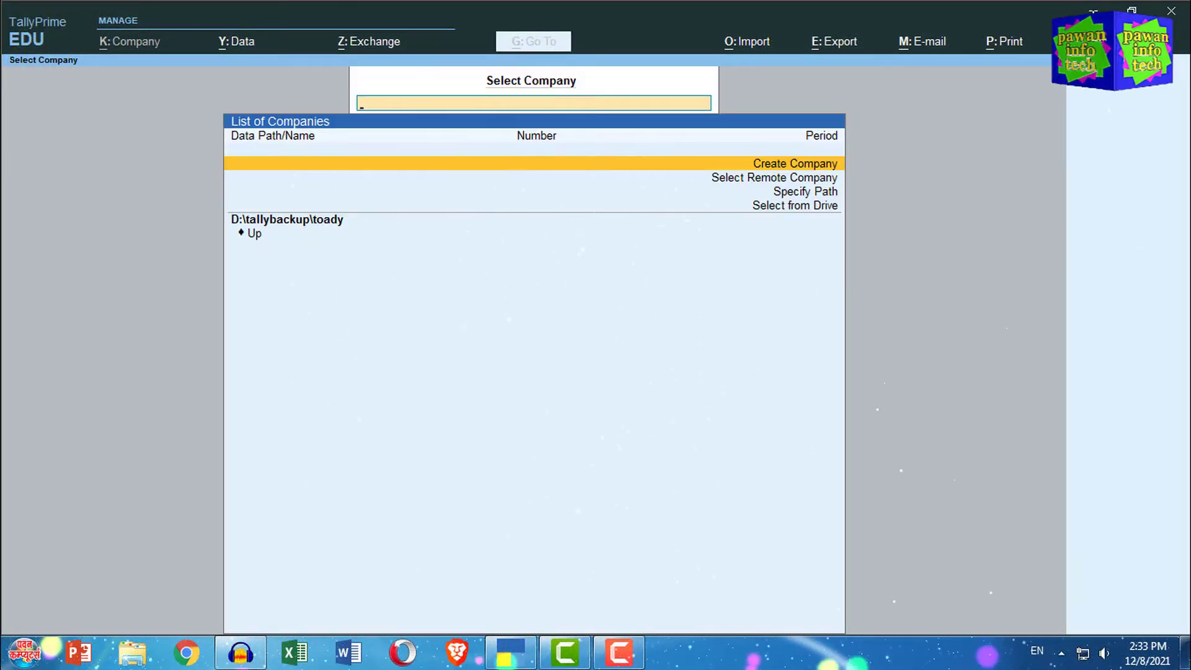
pyautogui.press('super+d')
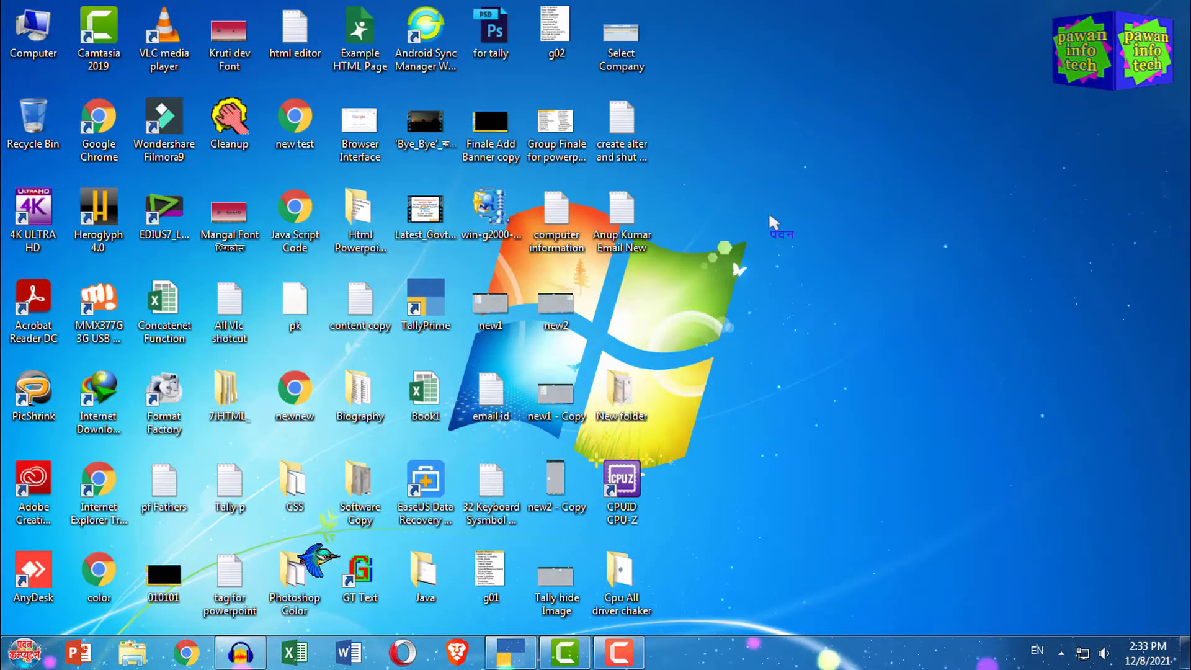
# - Open the folder C:\Users\Public\TallyPrime\Data in Windows Explorer
pyautogui.doubleClick(34, 31)
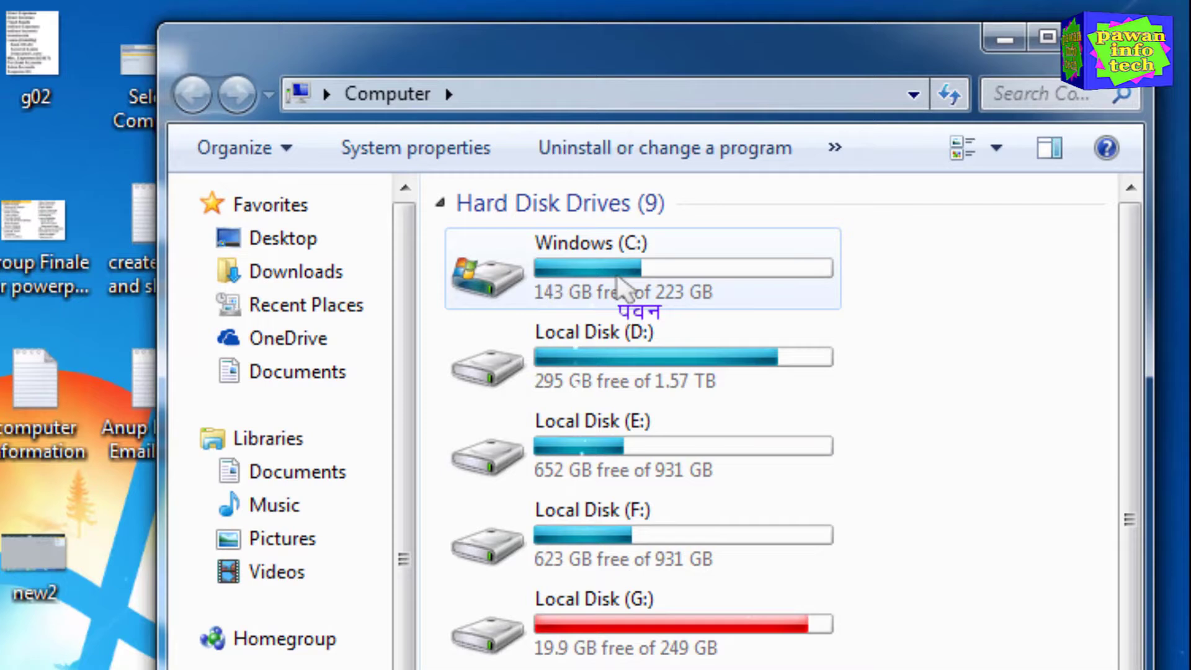
pyautogui.doubleClick(619, 286)
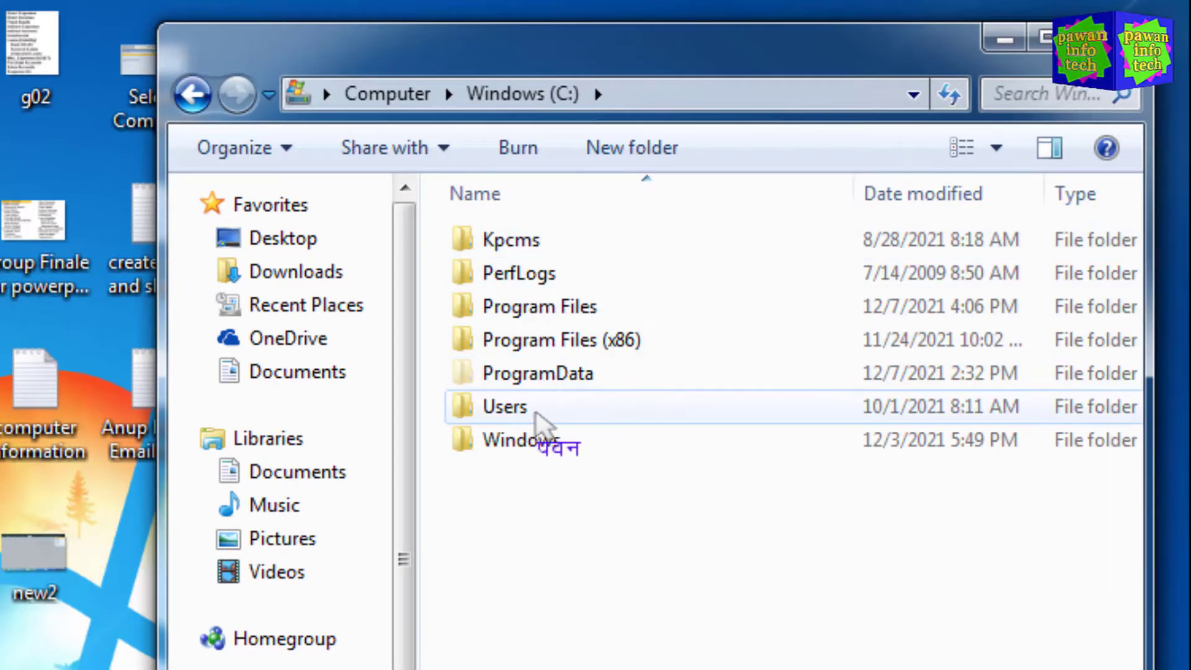
pyautogui.doubleClick(532, 409)
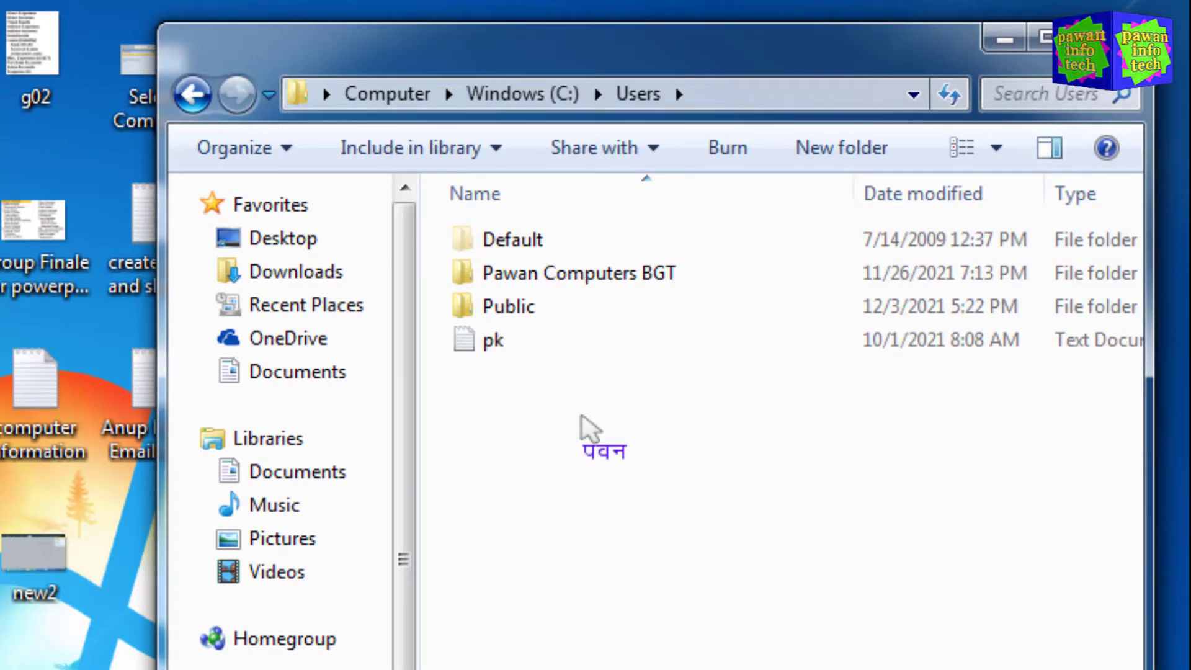
pyautogui.doubleClick(532, 307)
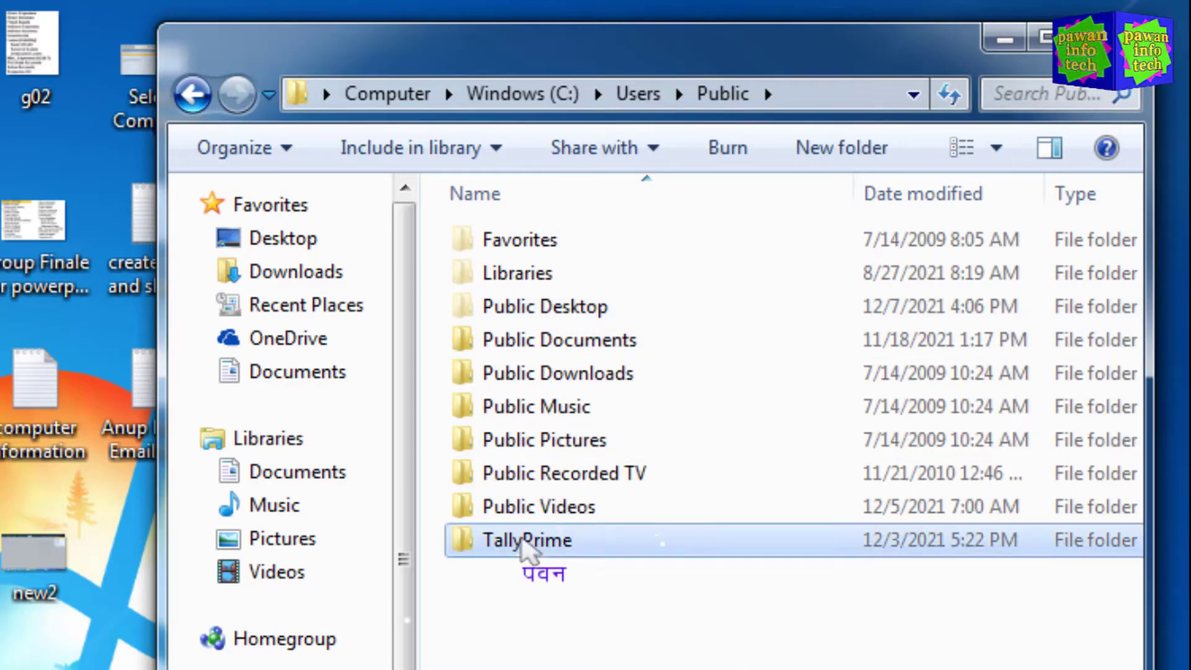
pyautogui.doubleClick(524, 544)
pyautogui.doubleClick(525, 243)
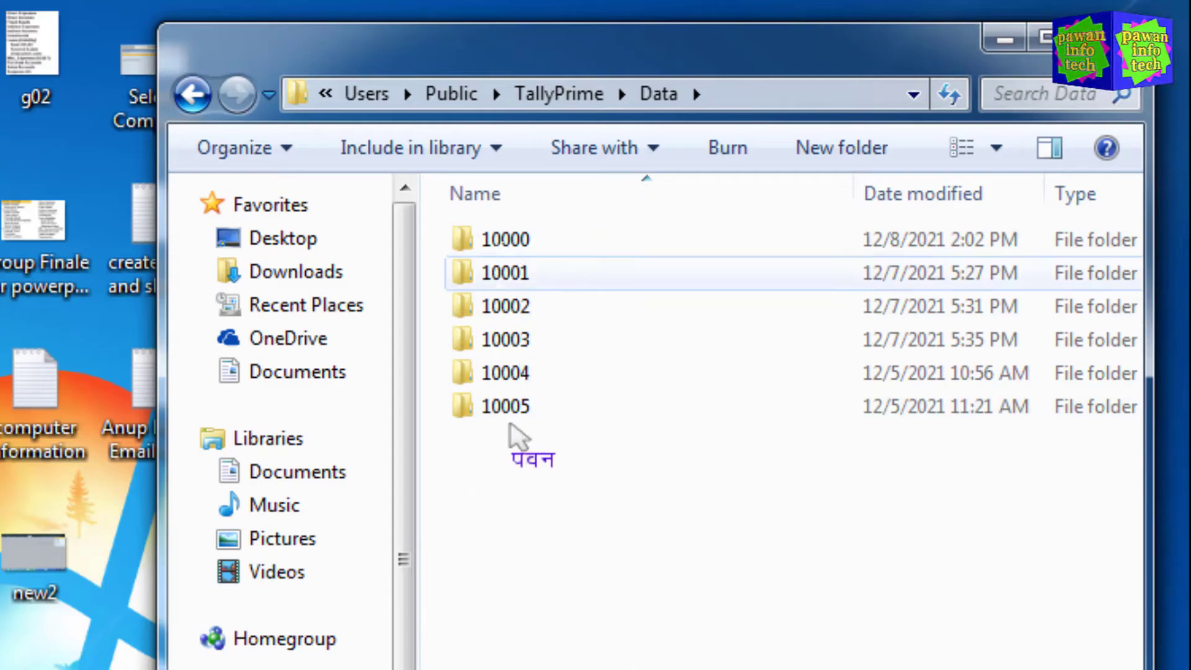
# - Copy all company folders from 10000 to 10005 in the TallyPrime Data folder
pyautogui.moveTo(717, 601); pyautogui.dragTo(461, 236)
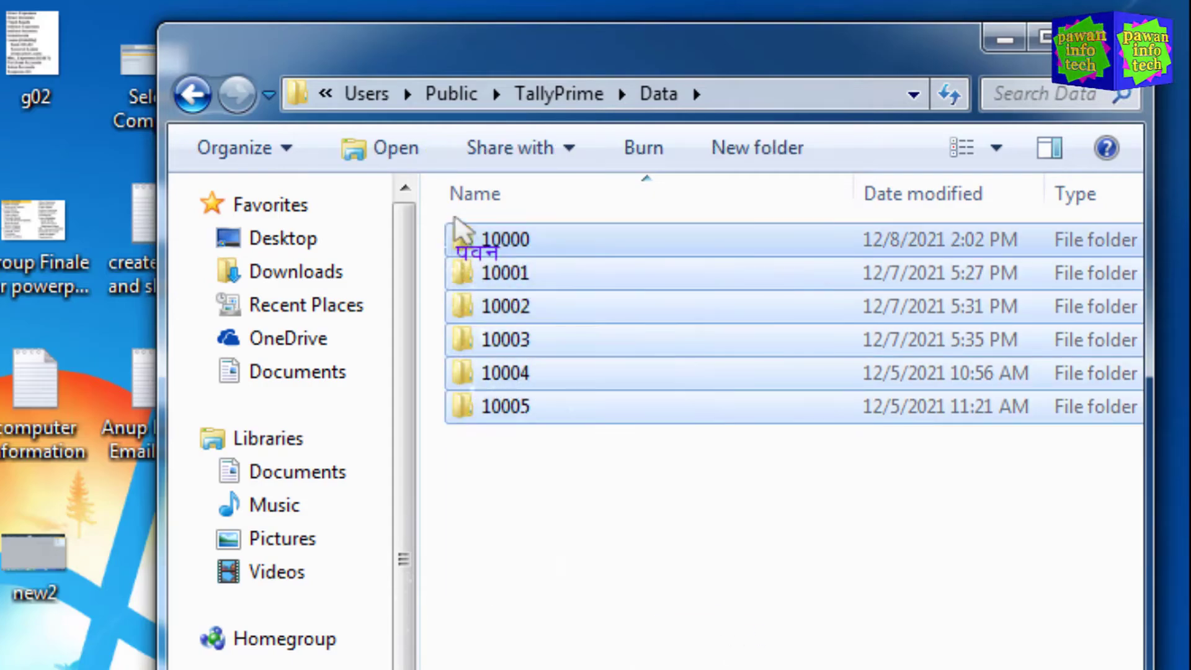
pyautogui.rightClick(461, 237)
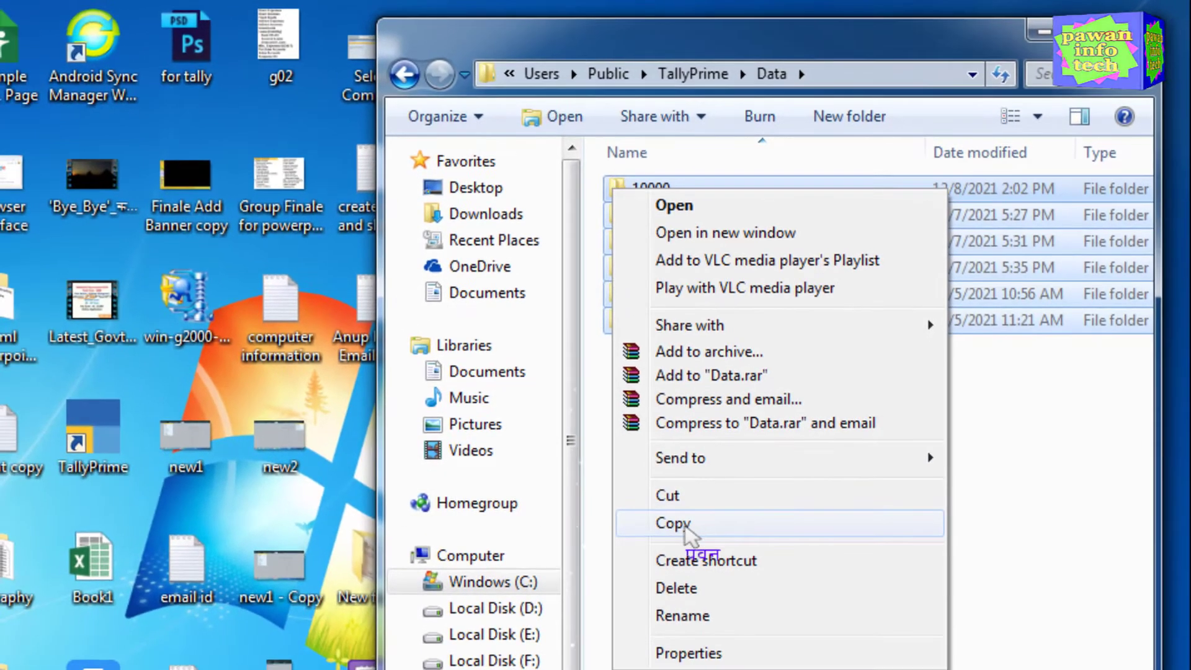
pyautogui.click(533, 662)
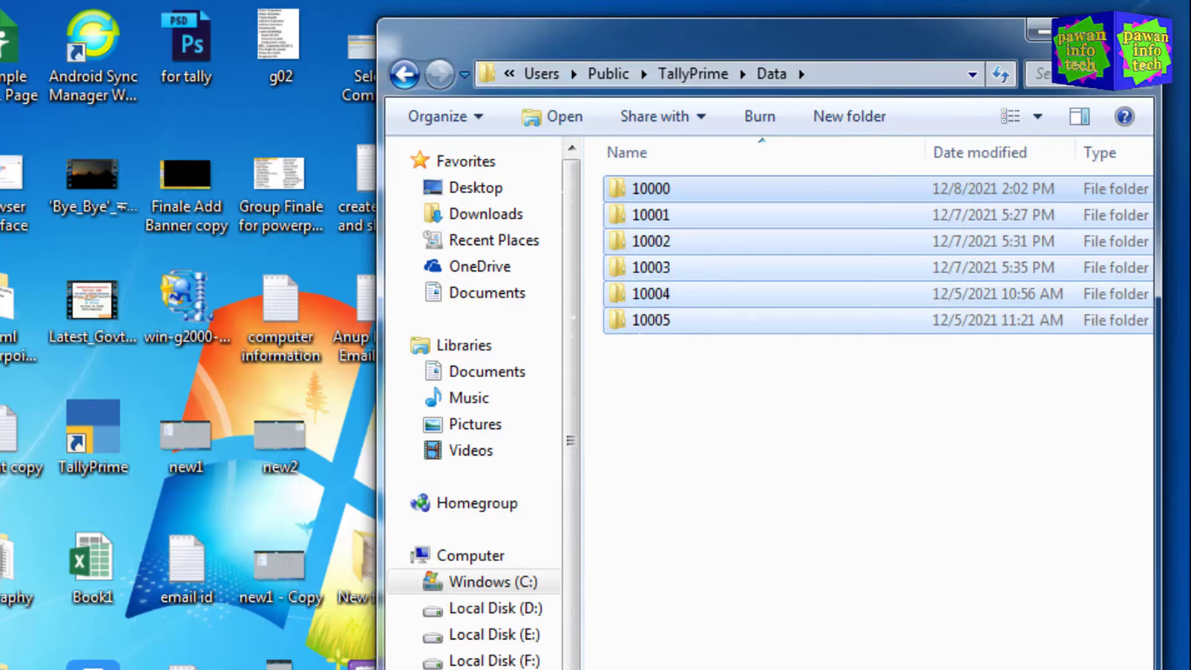
# - Open the Documents library in a new Explorer window and create a folder named backup
pyautogui.press('super+e')
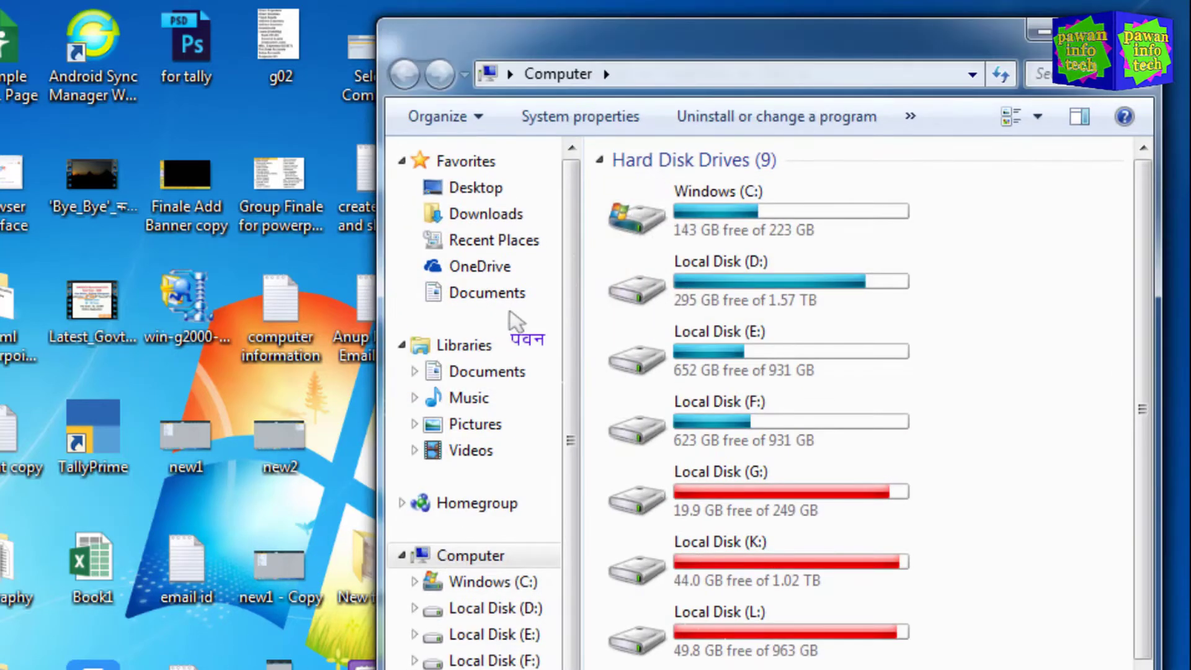
pyautogui.click(496, 295)
pyautogui.rightClick(779, 667)
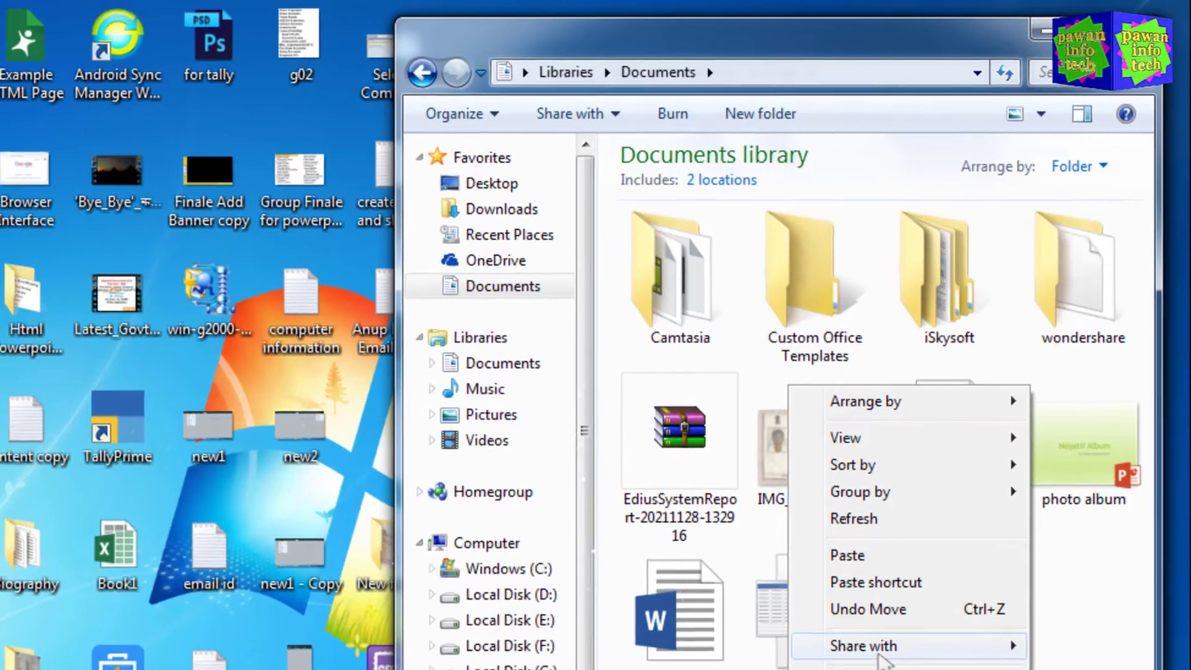
pyautogui.moveTo(872, 640)
pyautogui.click(577, 52)
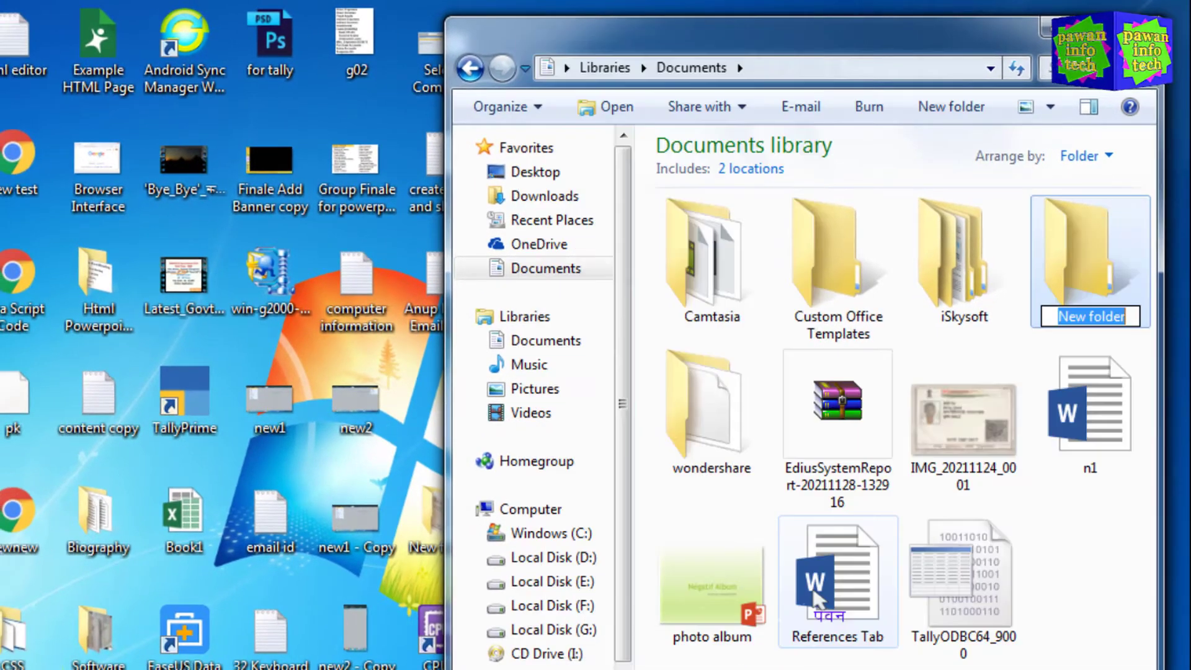
pyautogui.write('backup')
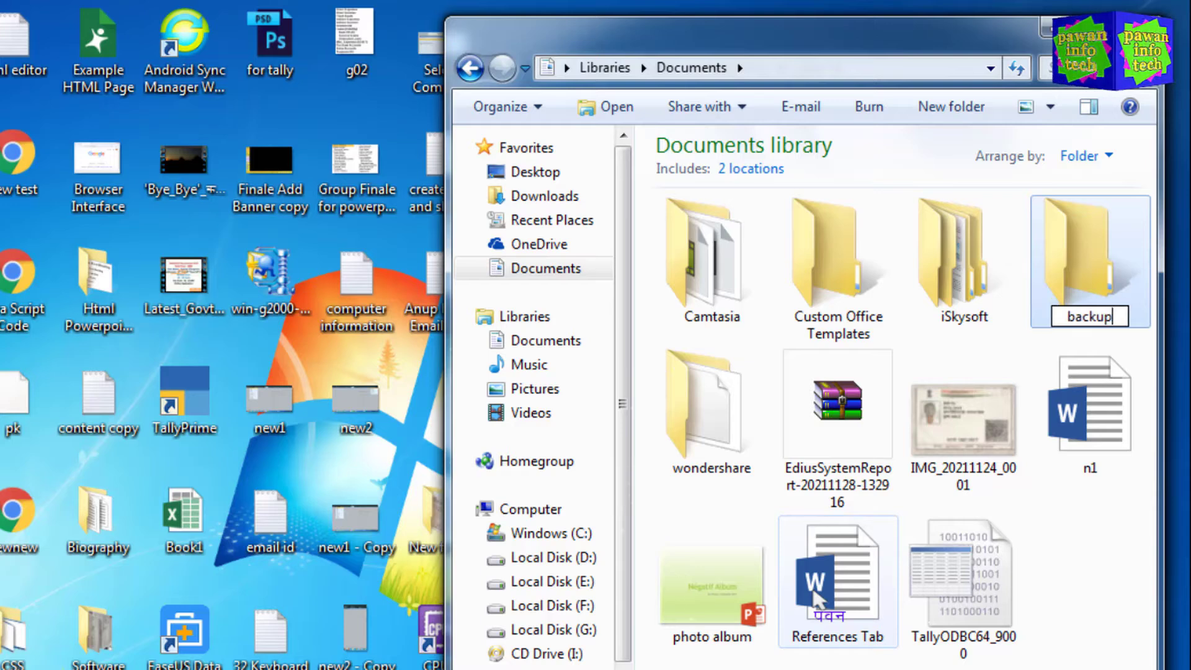
pyautogui.press('Return')
# - Paste the copied company folders into the backup folder and close its window
pyautogui.press('Return')
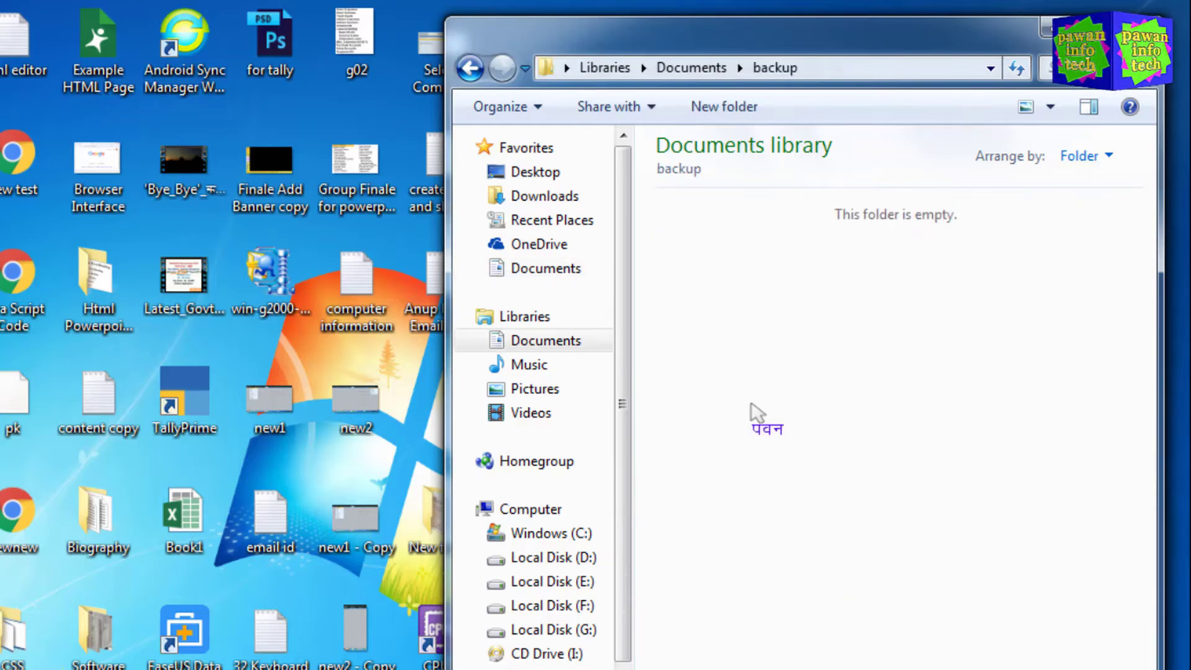
pyautogui.rightClick(750, 405)
pyautogui.click(759, 436)
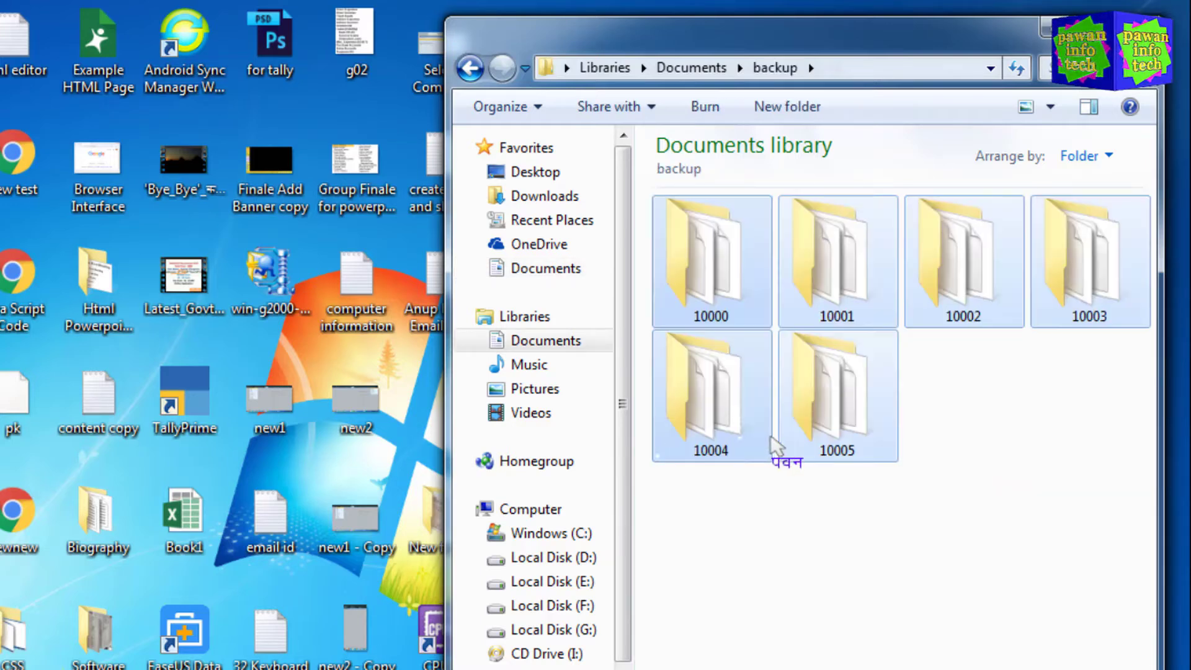
pyautogui.click(758, 573)
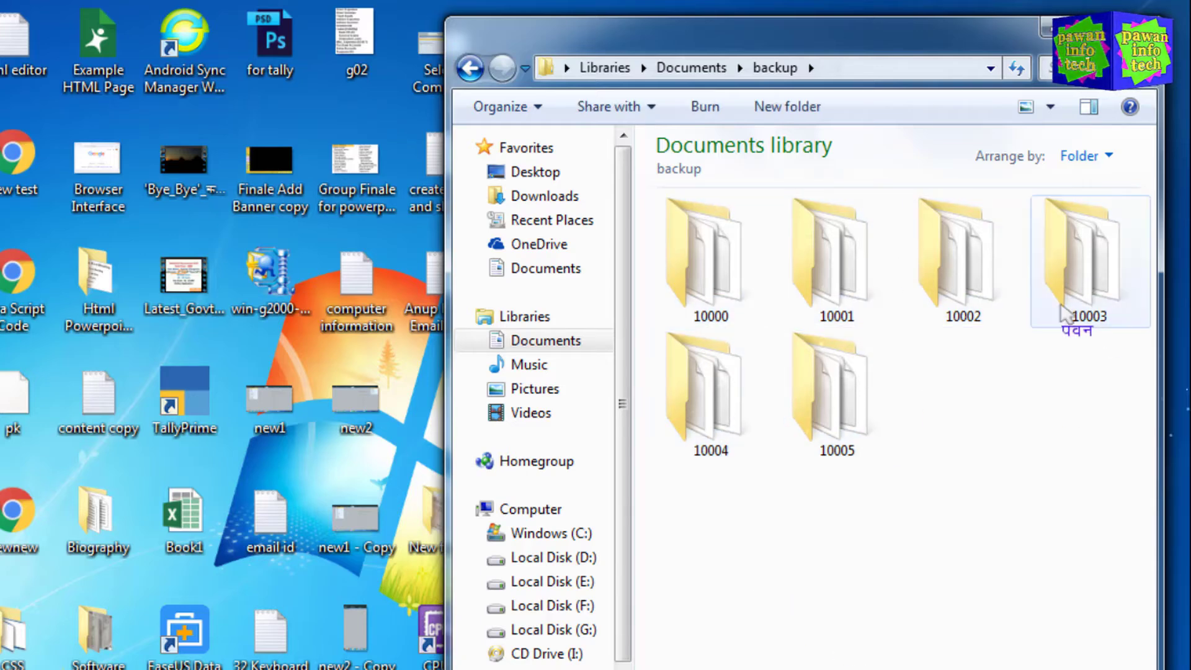
pyautogui.click(1131, 28)
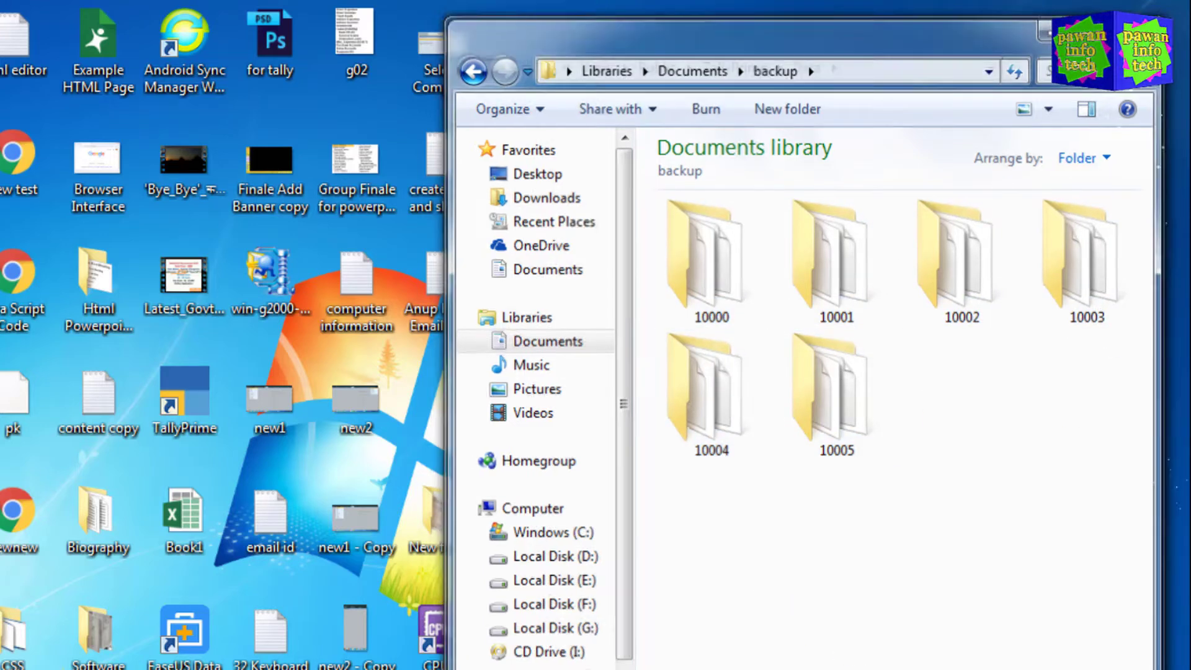
# - Permanently delete company folders 10000 to 10005 from the TallyPrime Data folder, and close its window
pyautogui.click(762, 477)
pyautogui.moveTo(748, 39); pyautogui.dragTo(729, 39)
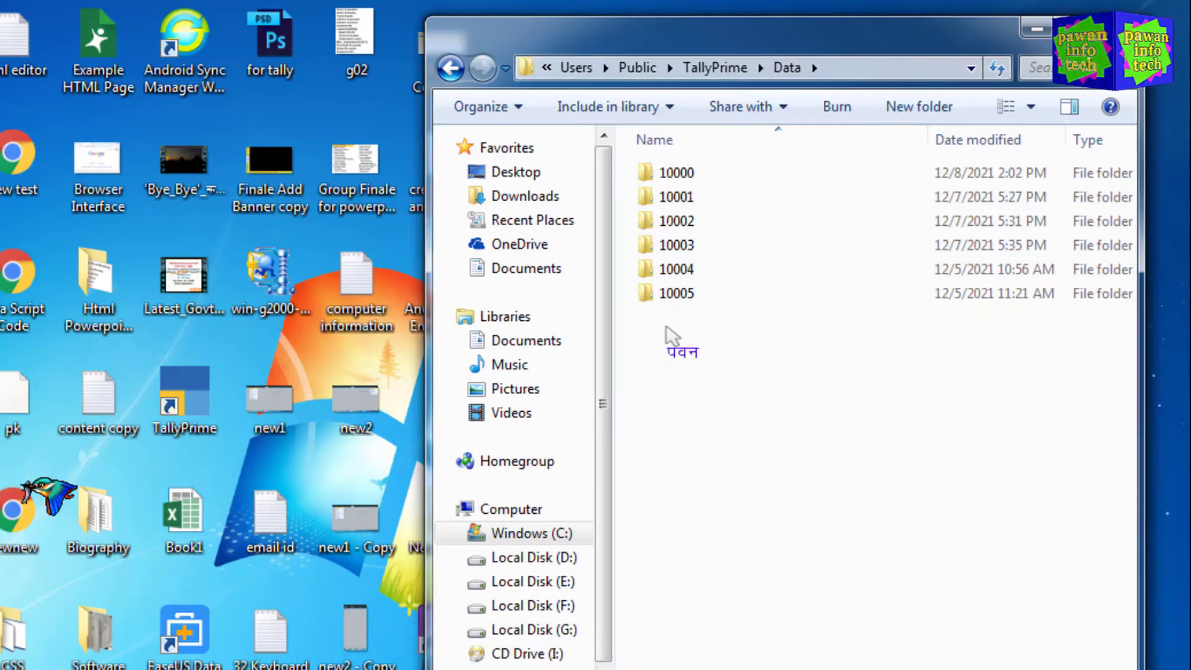
pyautogui.moveTo(811, 433); pyautogui.dragTo(619, 140)
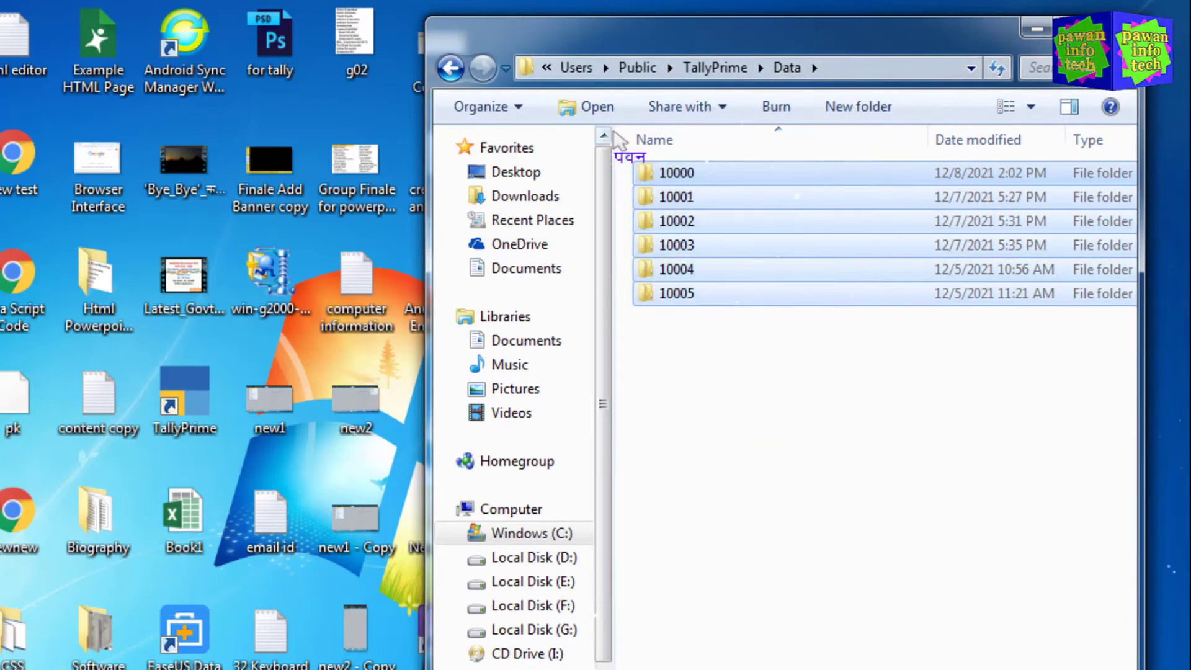
pyautogui.hotkey('shift', 'Delete')
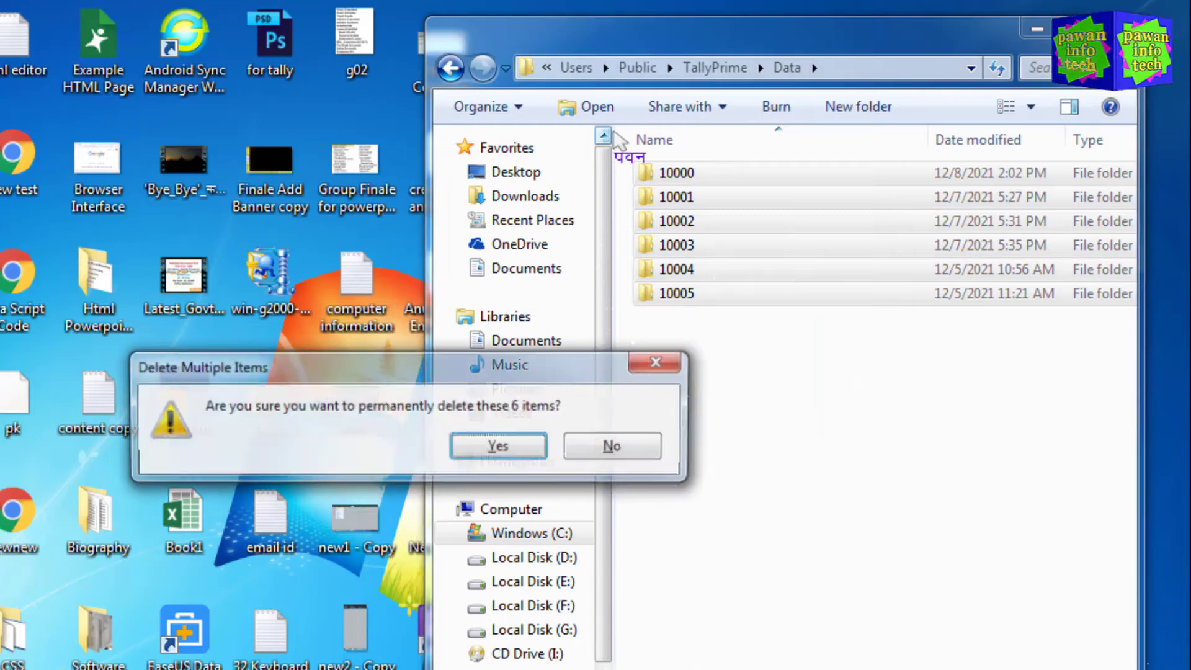
pyautogui.click(496, 446)
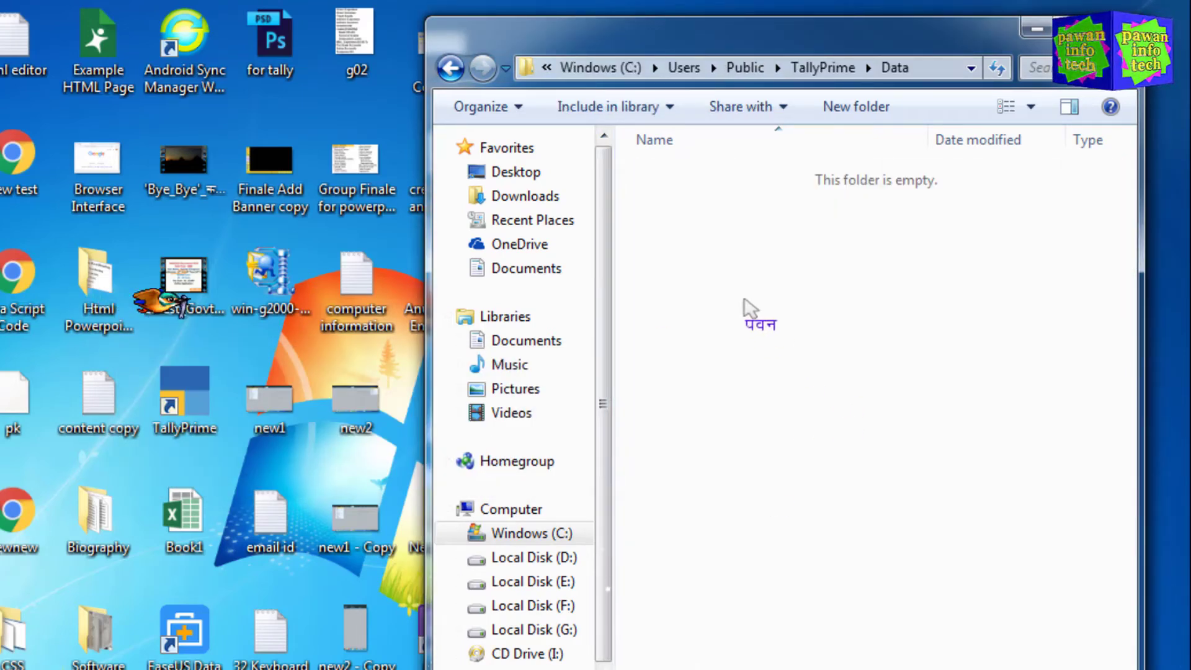
pyautogui.moveTo(659, 176); pyautogui.dragTo(978, 271)
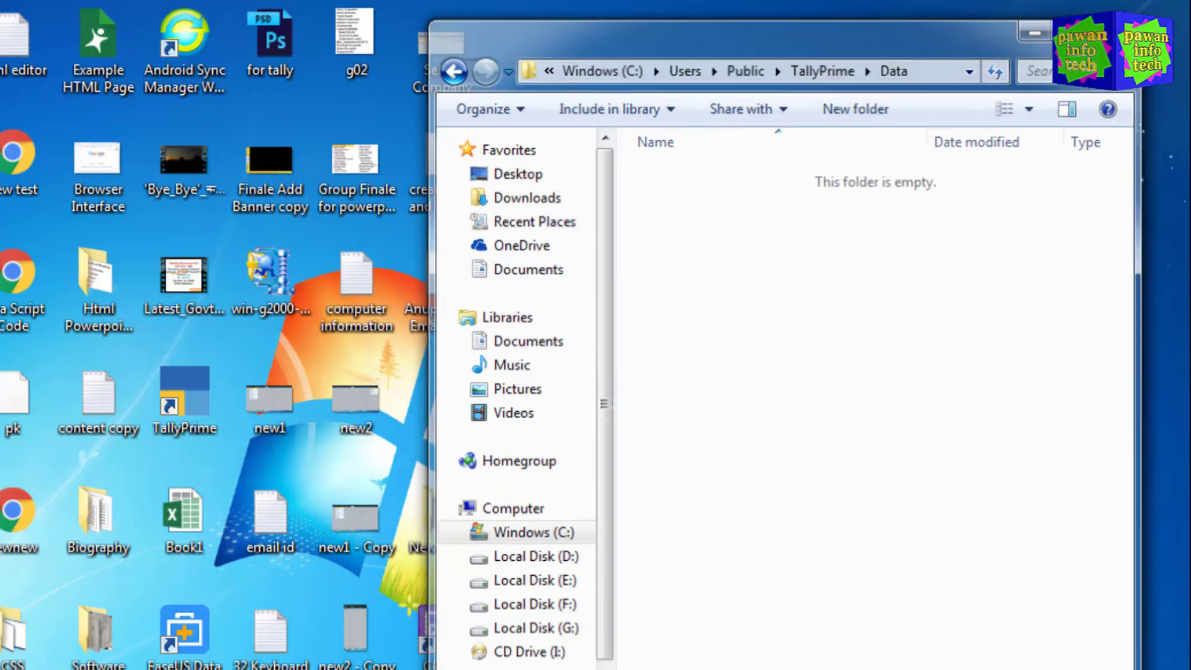
pyautogui.hotkey('alt', 'F4')
pyautogui.rightClick(597, 265)
pyautogui.click(645, 330)
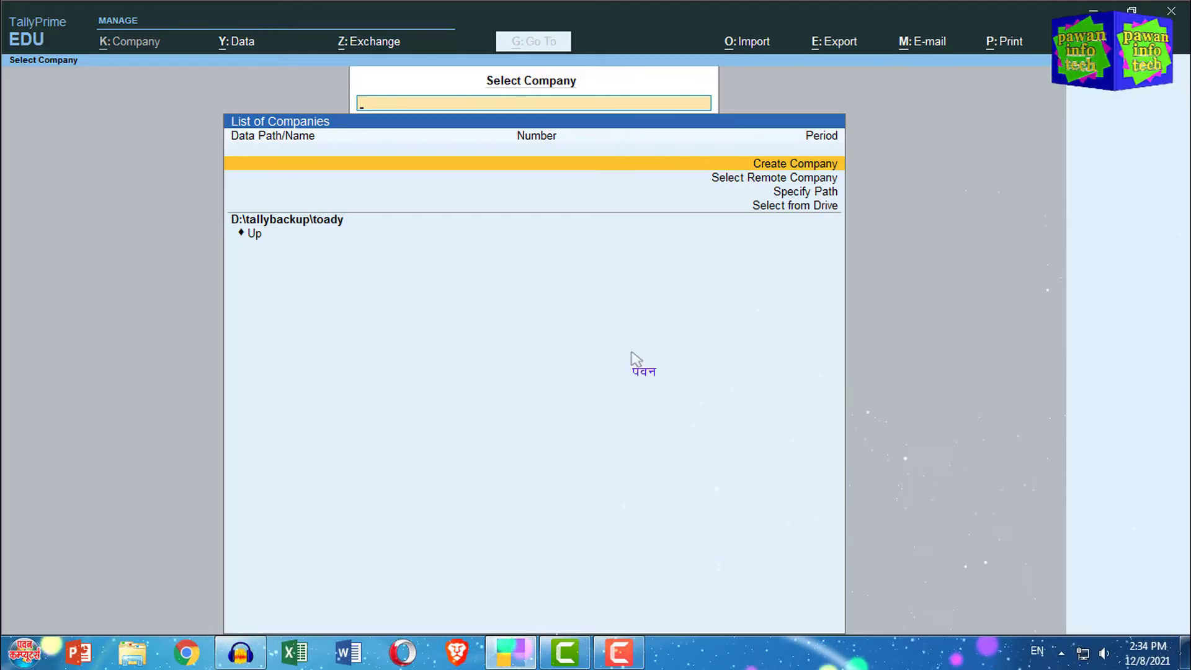
# - In TallyPrime's company list, select from drive and browse to C:\Users
pyautogui.press('Down')
pyautogui.press('Down')
pyautogui.press('Down')
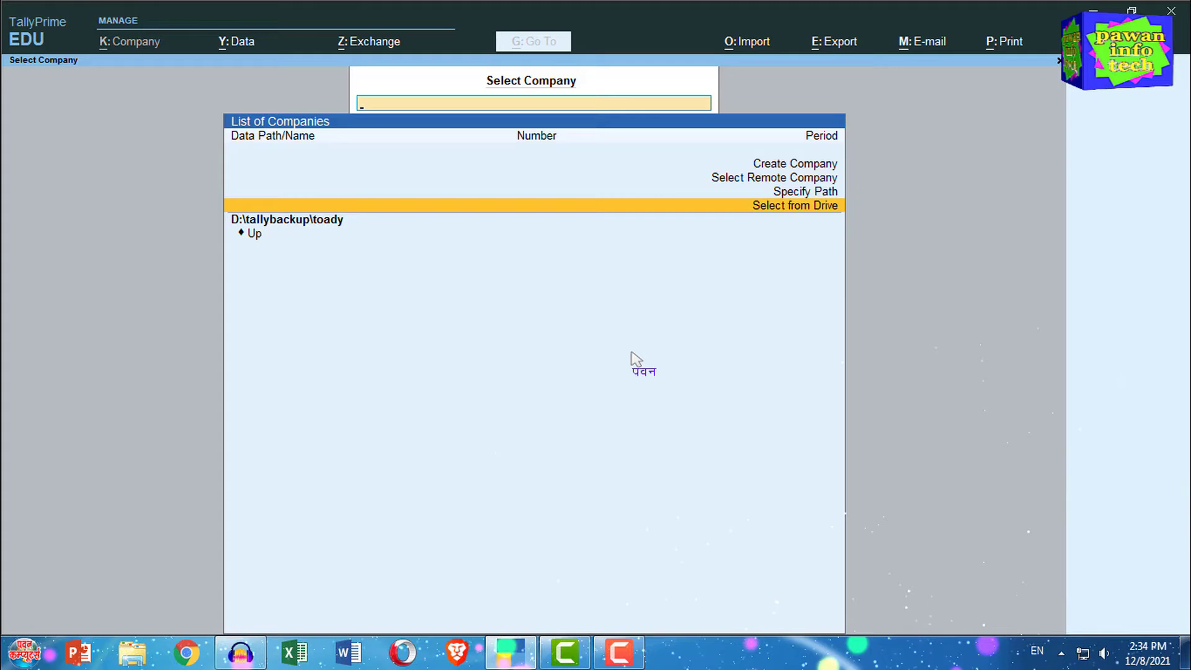
pyautogui.press('Return')
pyautogui.press('Down')
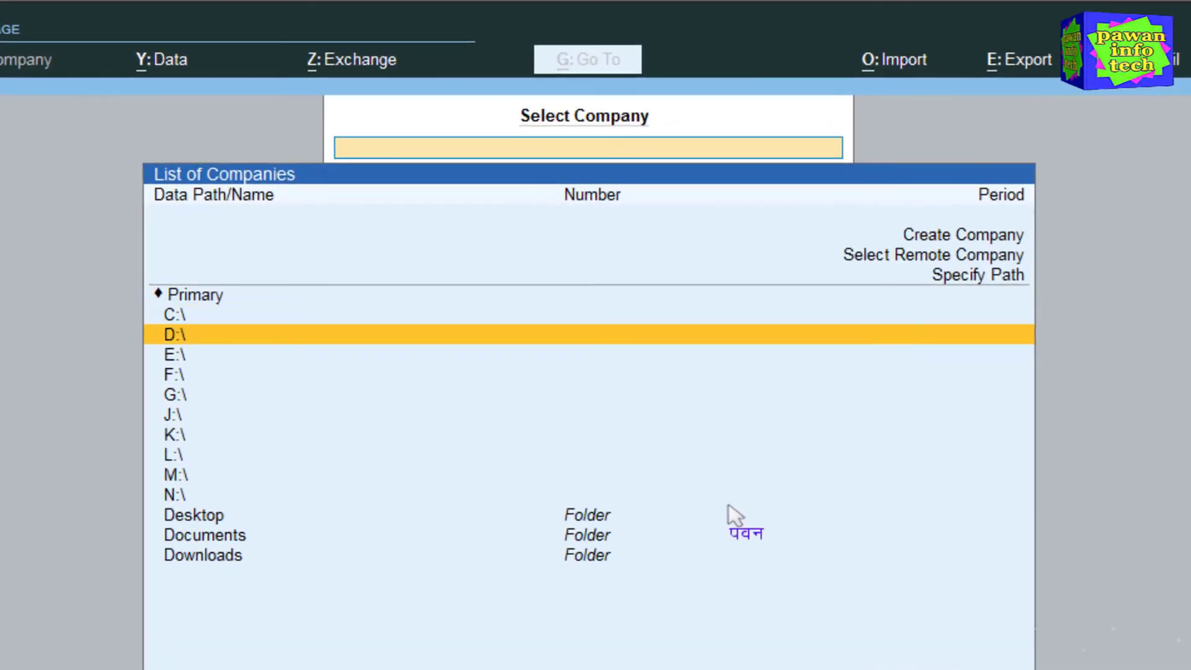
pyautogui.press('Up')
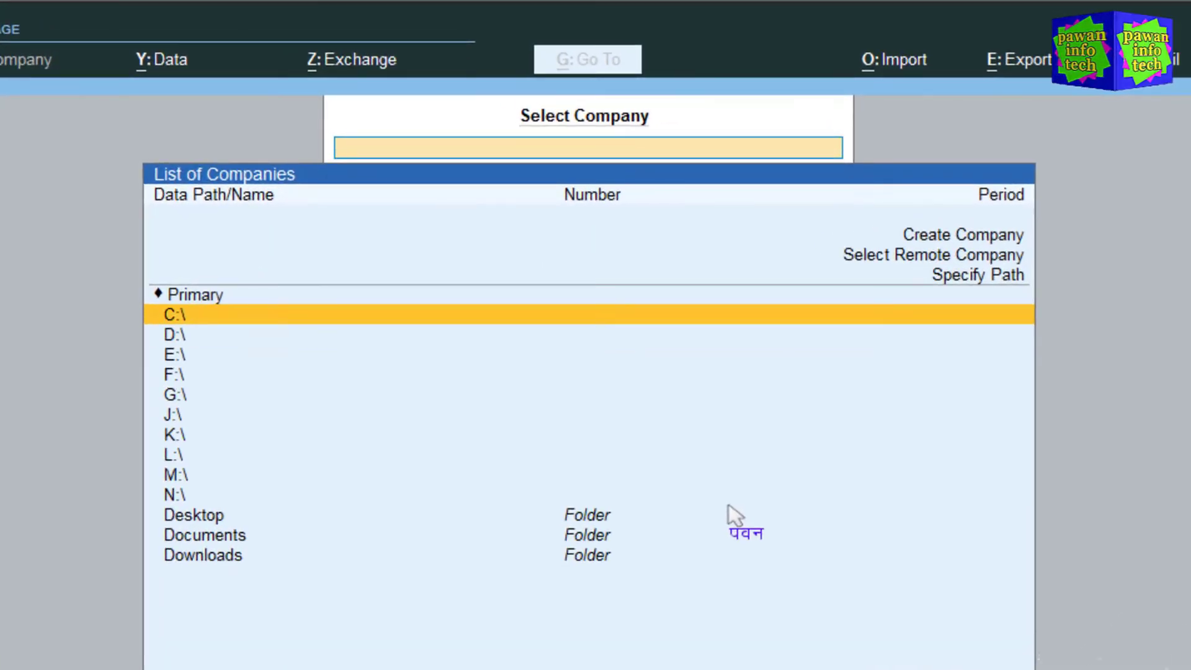
pyautogui.press('Return')
pyautogui.press('Down')
pyautogui.press('Down')
pyautogui.press('Down')
pyautogui.press('Down')
pyautogui.press('Return')
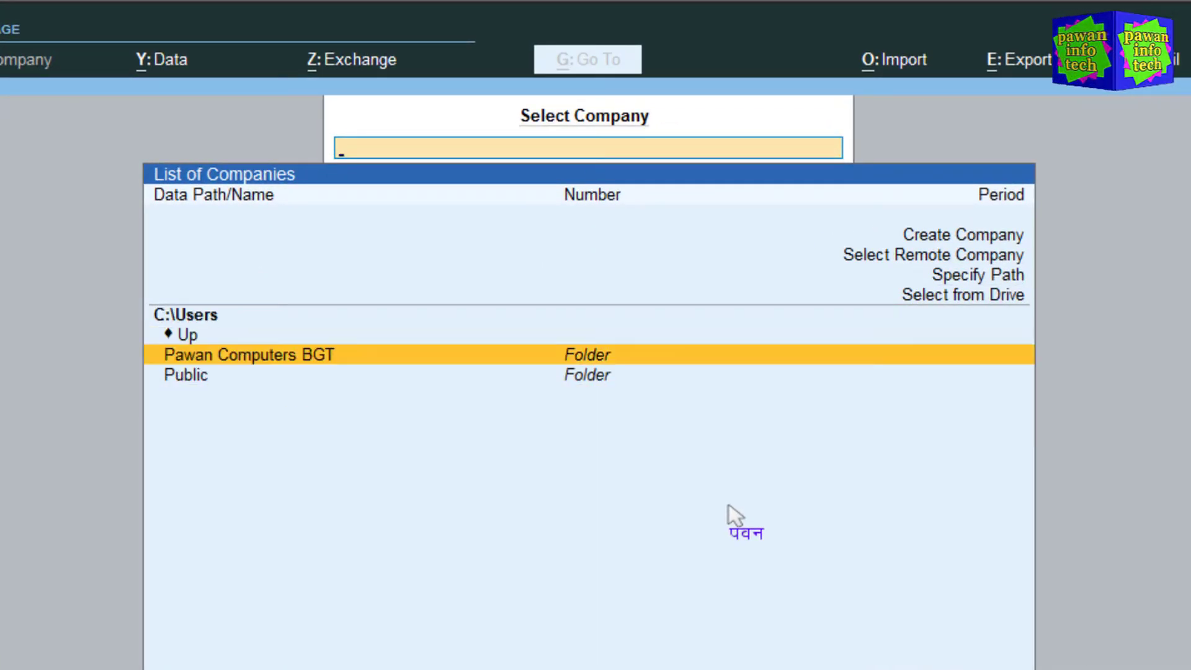
# - Browse on to C:\Users\Public\TallyPrime\Data to check for companies, and quit TallyPrime
pyautogui.press('Down')
pyautogui.press('Return')
pyautogui.press('Down')
pyautogui.press('Down')
pyautogui.press('Down')
pyautogui.press('Down')
pyautogui.press('Down')
pyautogui.press('Return')
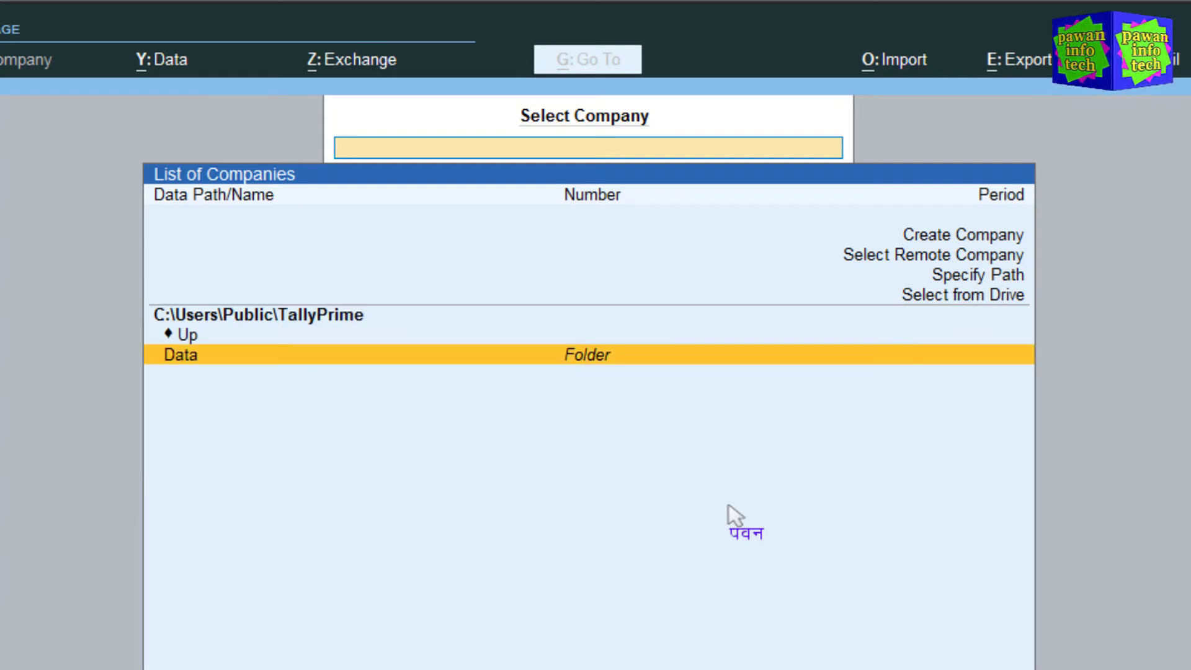
pyautogui.press('Return')
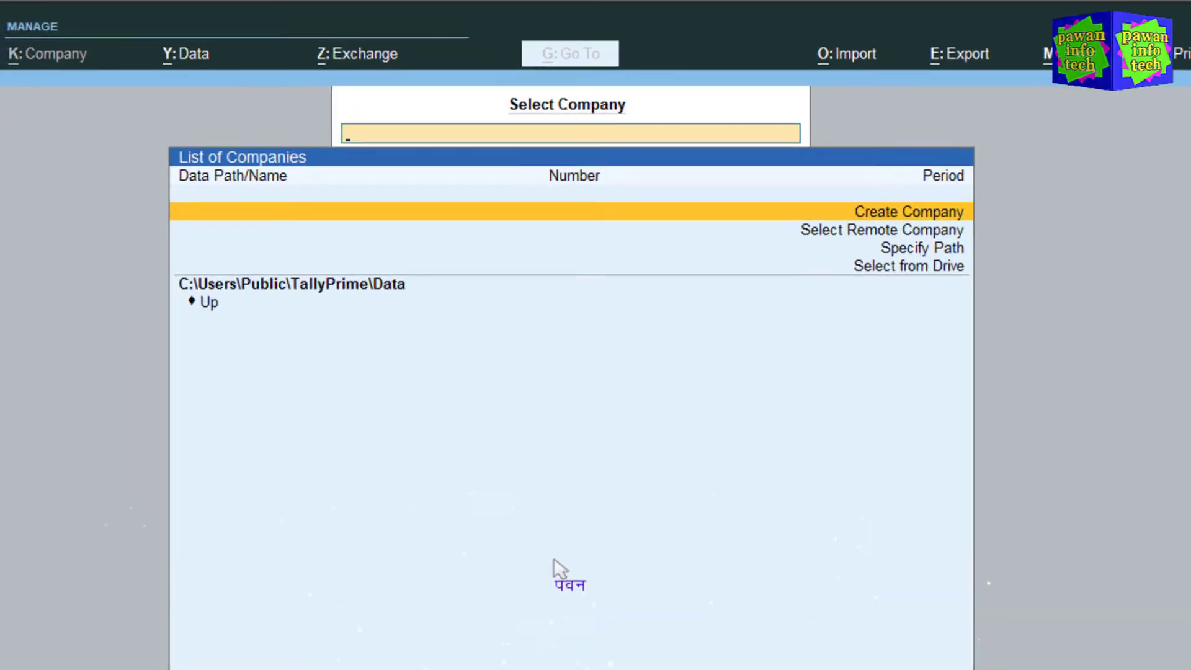
pyautogui.press('Escape')
pyautogui.press('Return')
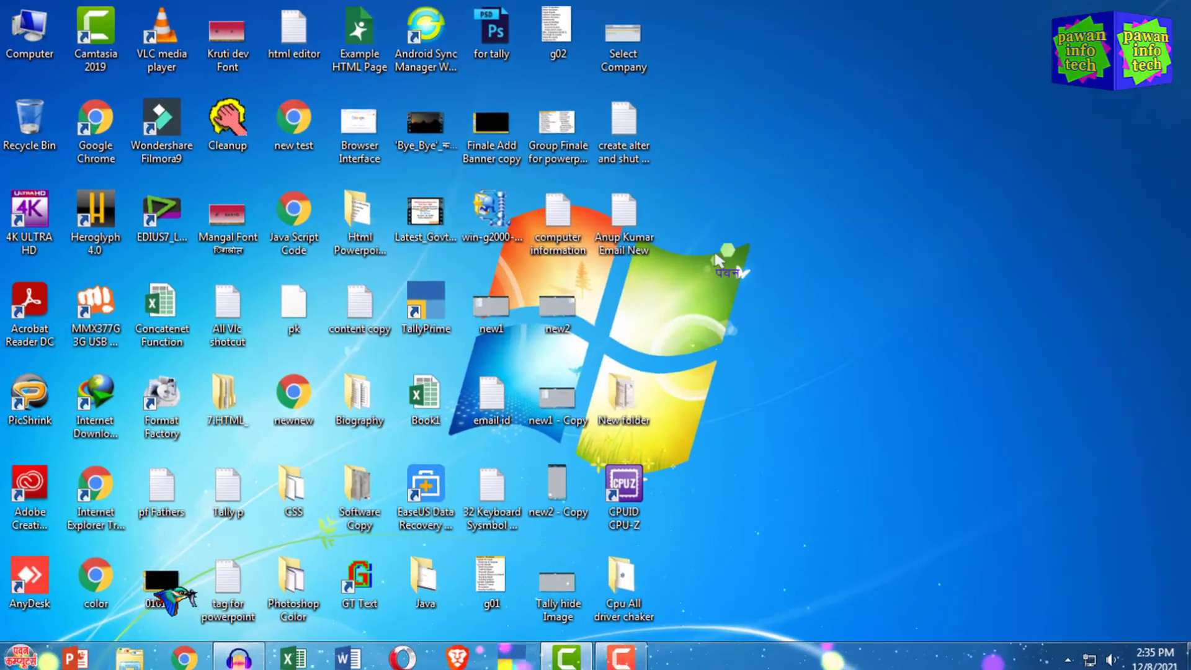
# - Refresh the desktop and open the backup folder in the Documents library in Windows Explorer
pyautogui.rightClick(716, 256)
pyautogui.click(752, 297)
pyautogui.click(31, 31)
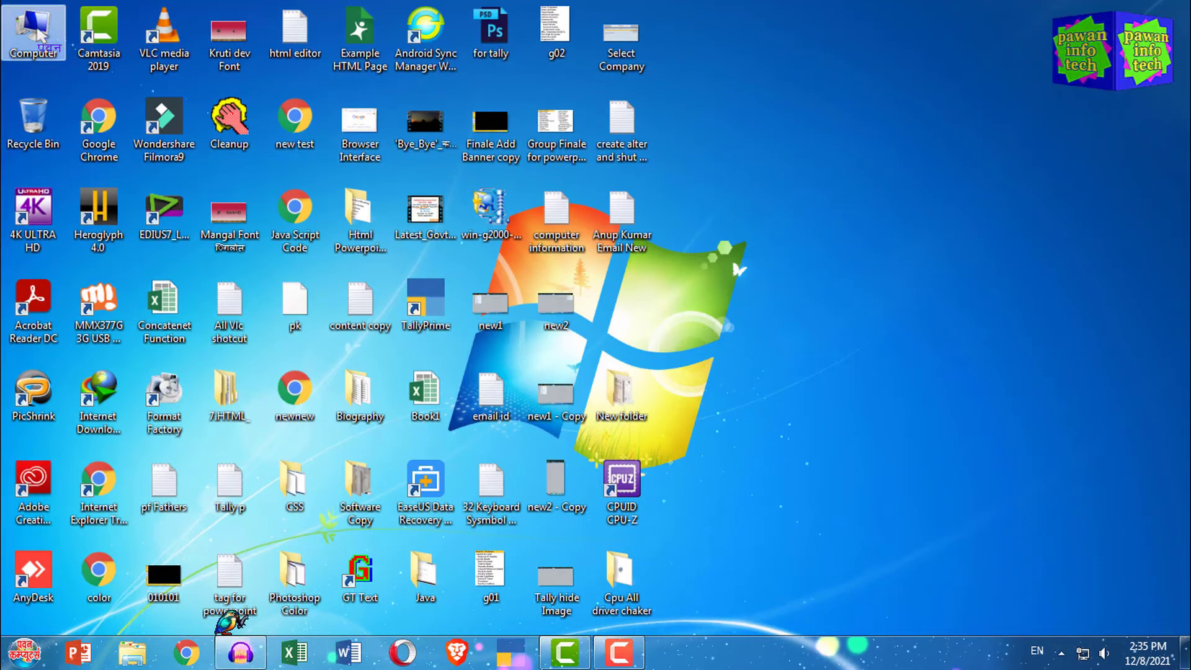
pyautogui.doubleClick(30, 32)
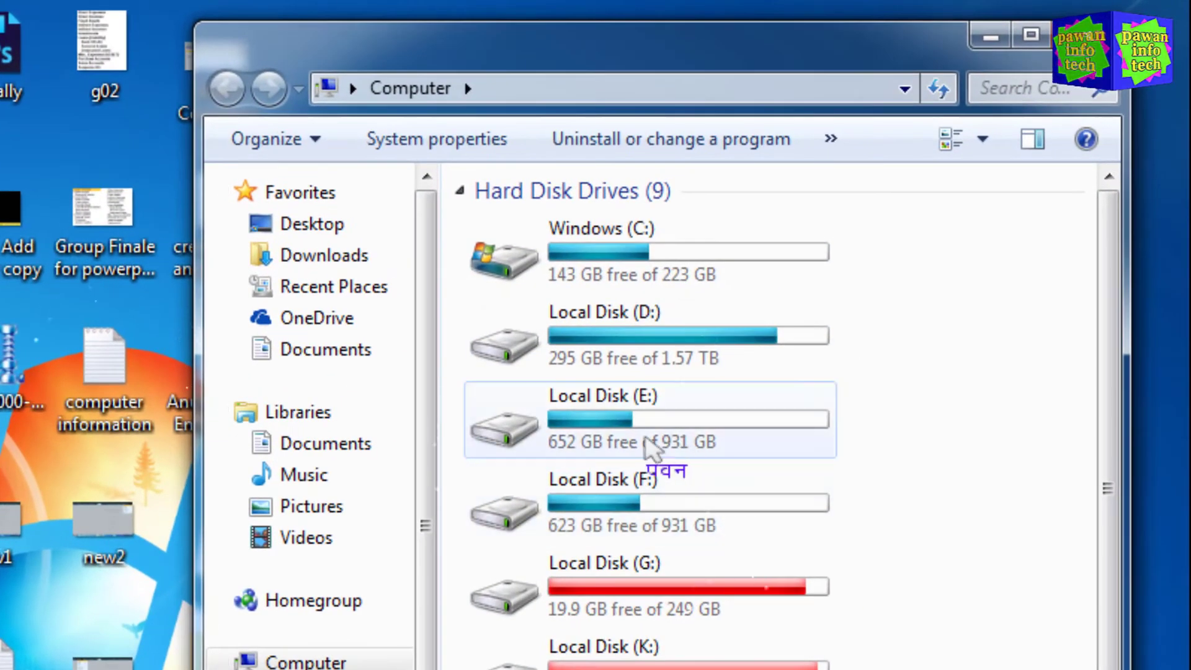
pyautogui.click(332, 357)
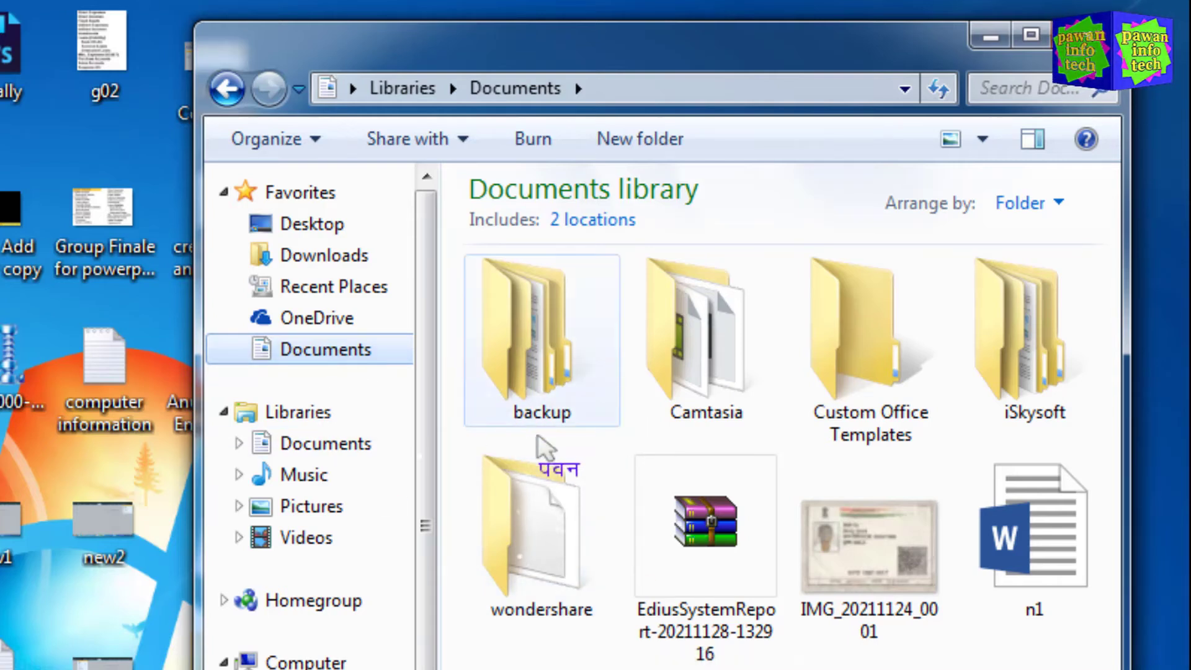
pyautogui.doubleClick(533, 369)
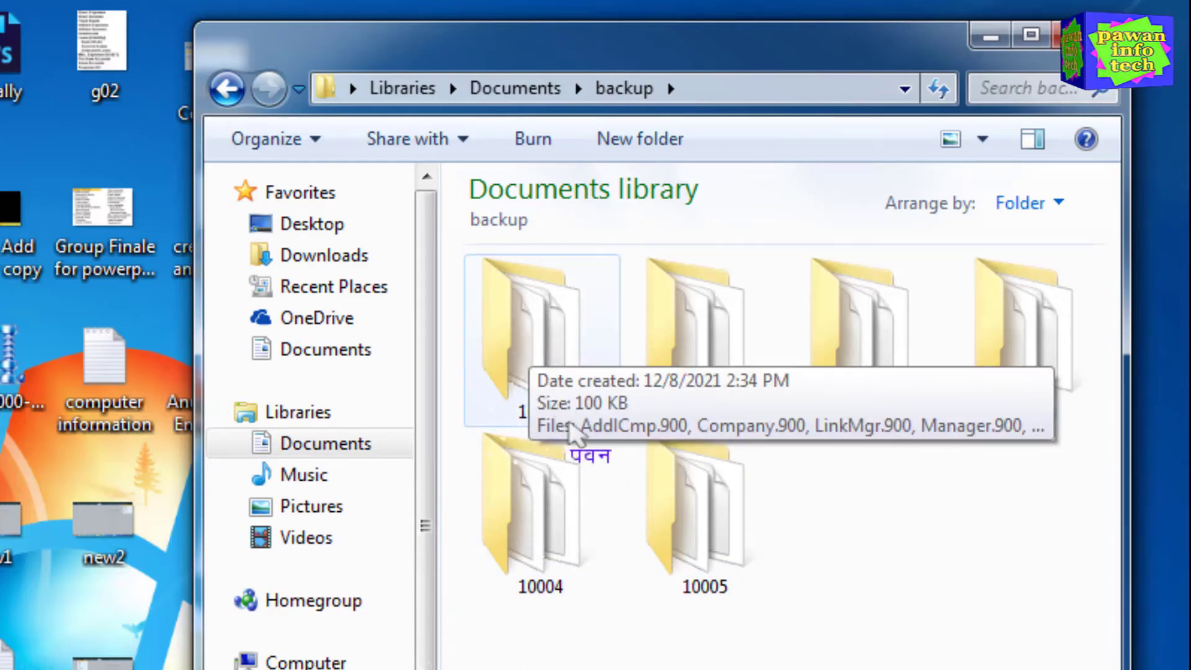
# - Copy company folder 10000 from the backup folder
pyautogui.rightClick(511, 313)
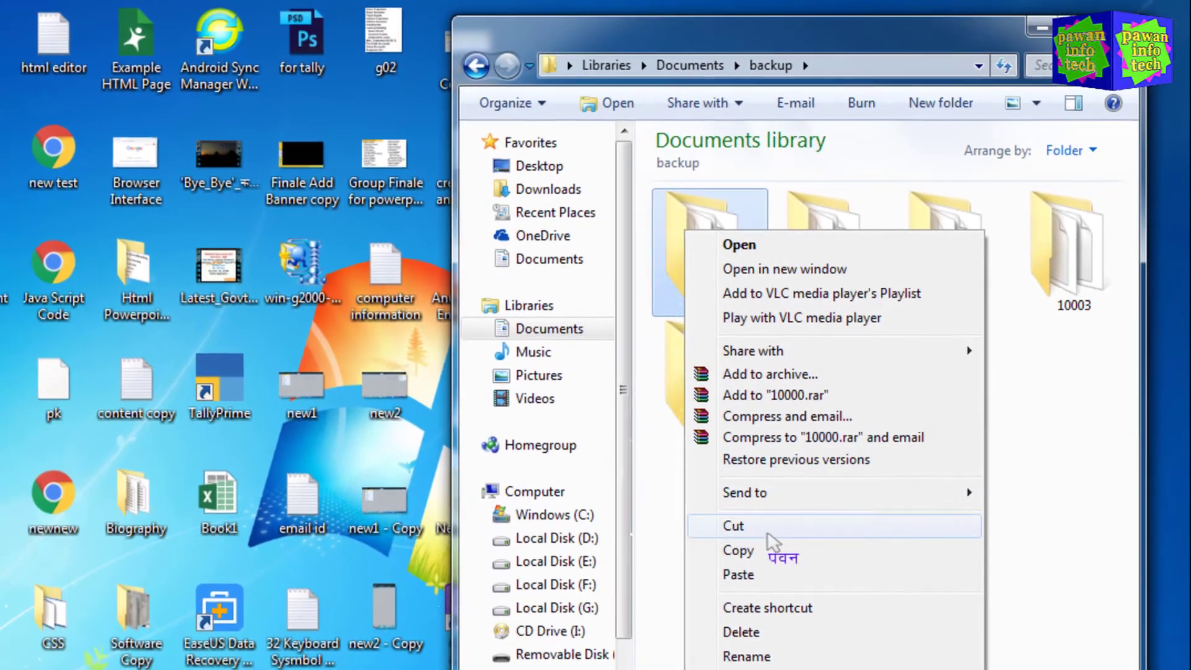
pyautogui.click(649, 658)
pyautogui.rightClick(586, 313)
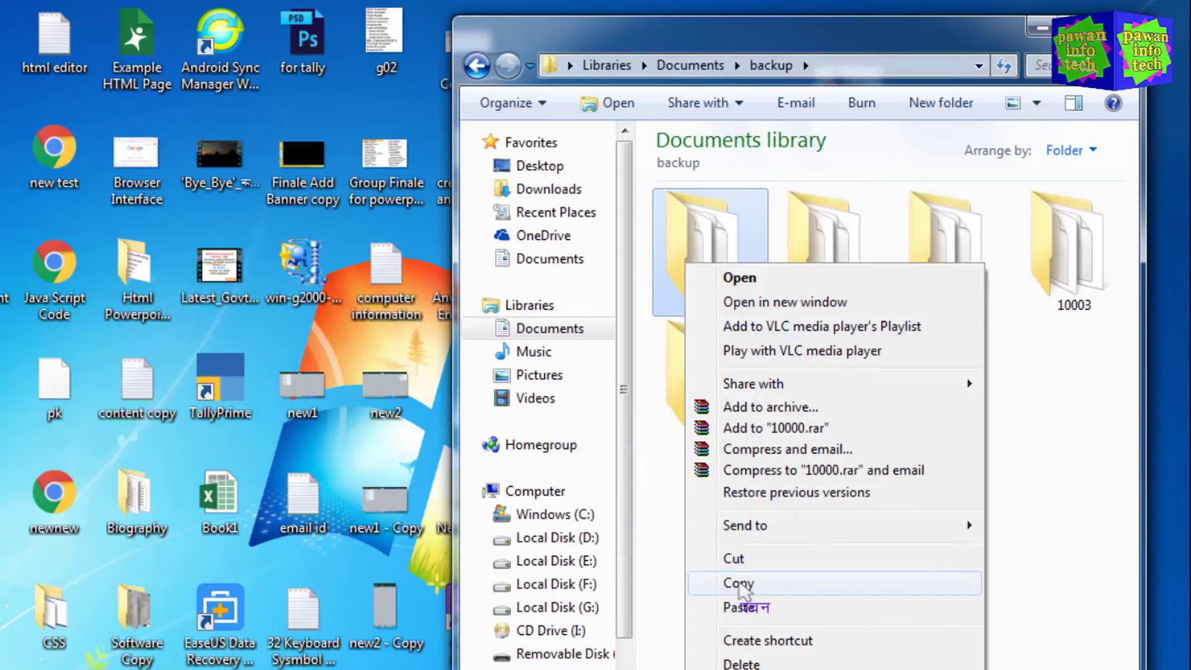
pyautogui.click(744, 583)
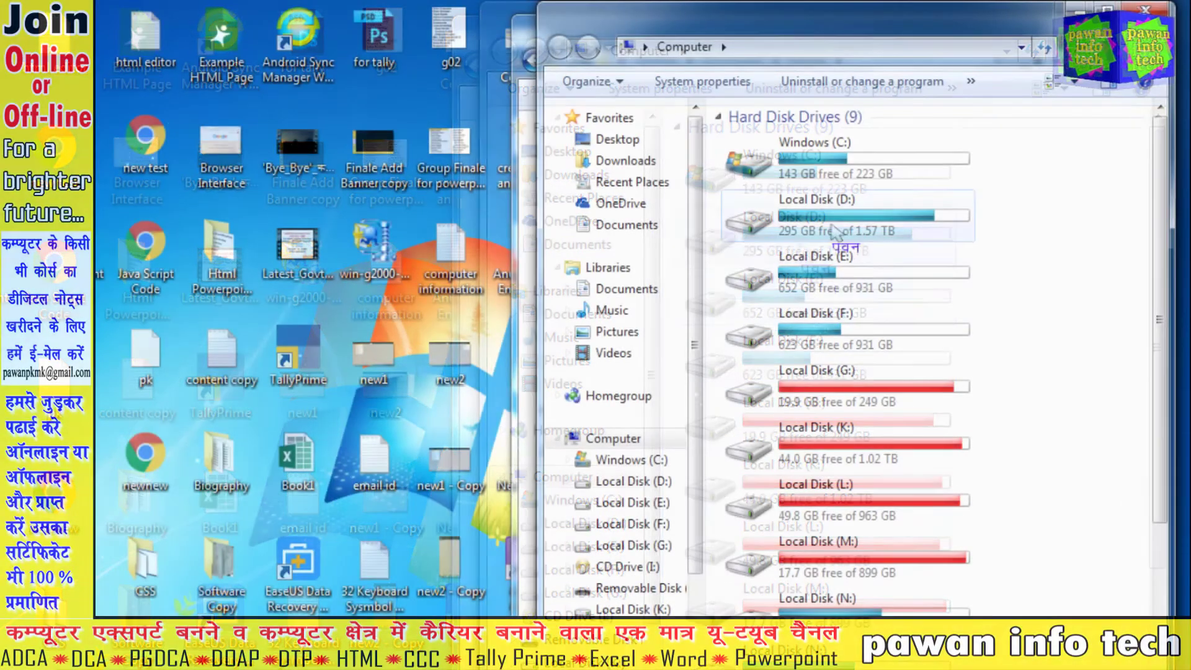
# - Paste the copied company folder into D:\tallybackup\toady, and close the Explorer windows
pyautogui.doubleClick(834, 227)
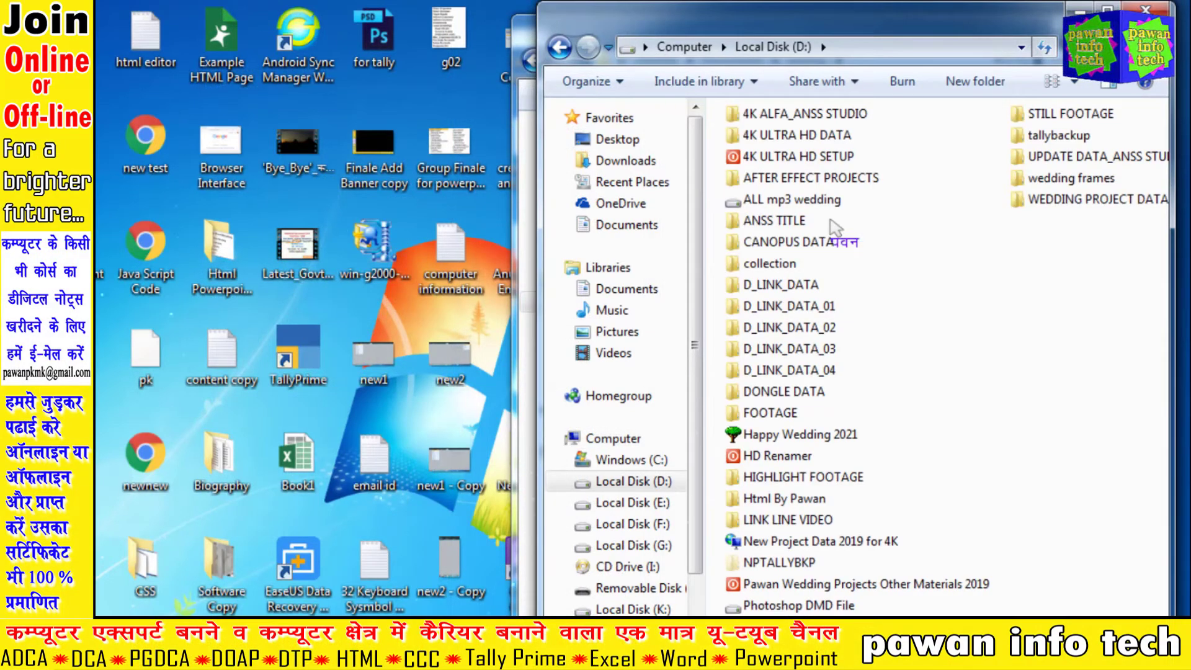
pyautogui.scroll(-3, 903, 305)
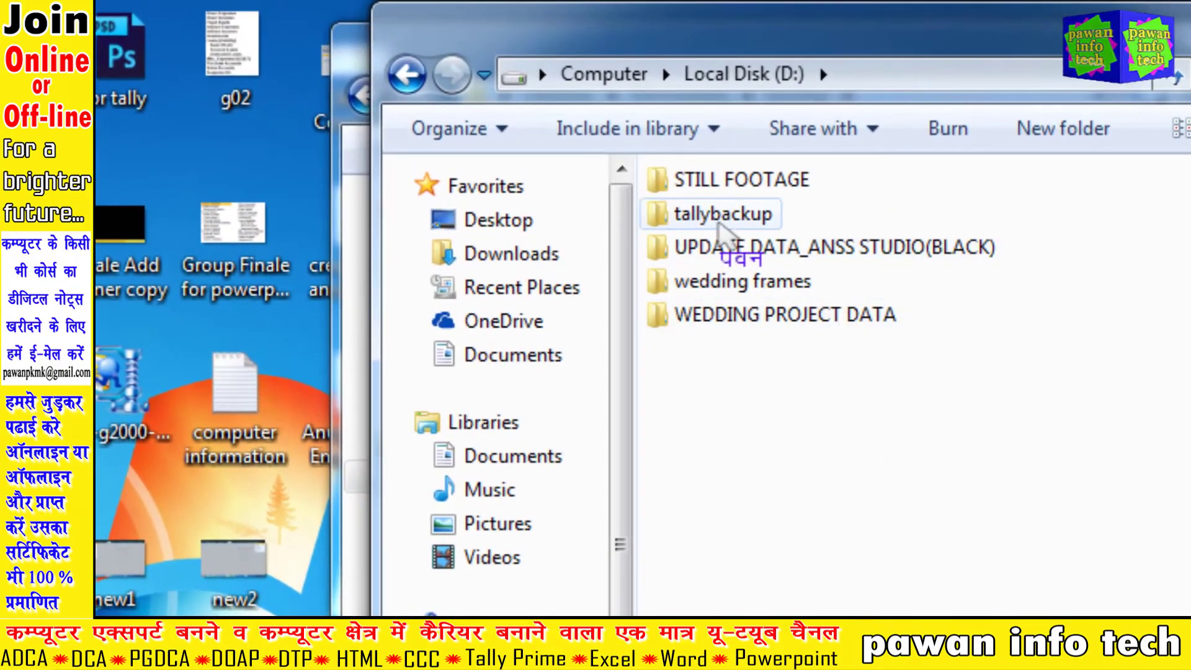
pyautogui.doubleClick(720, 223)
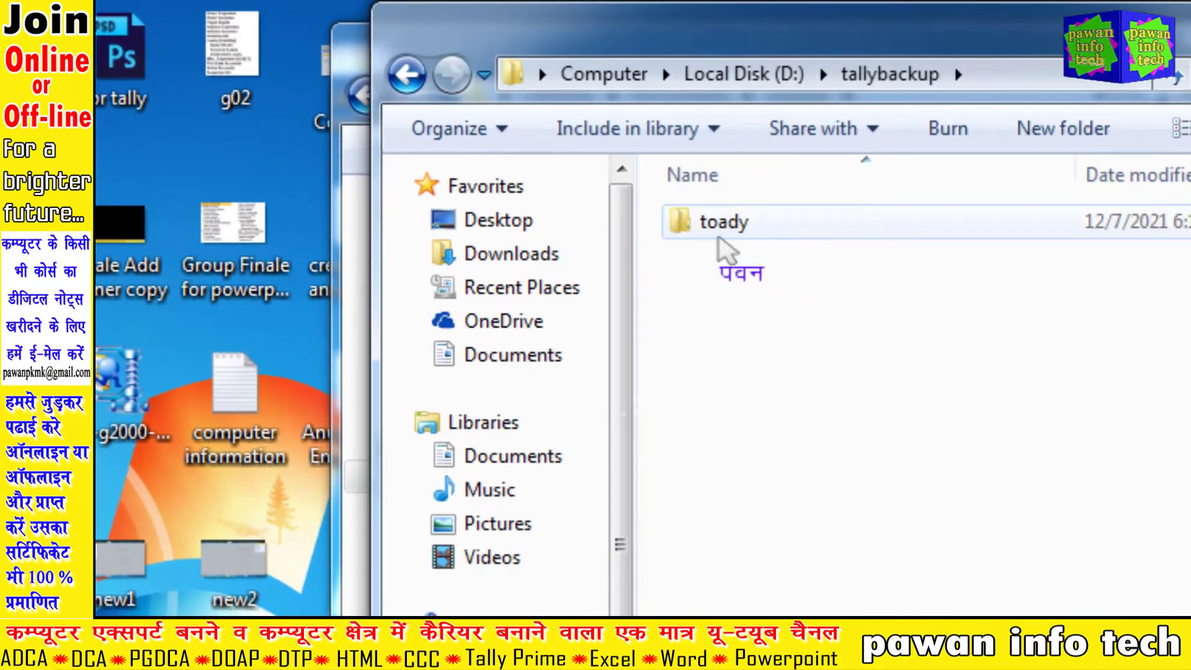
pyautogui.doubleClick(729, 229)
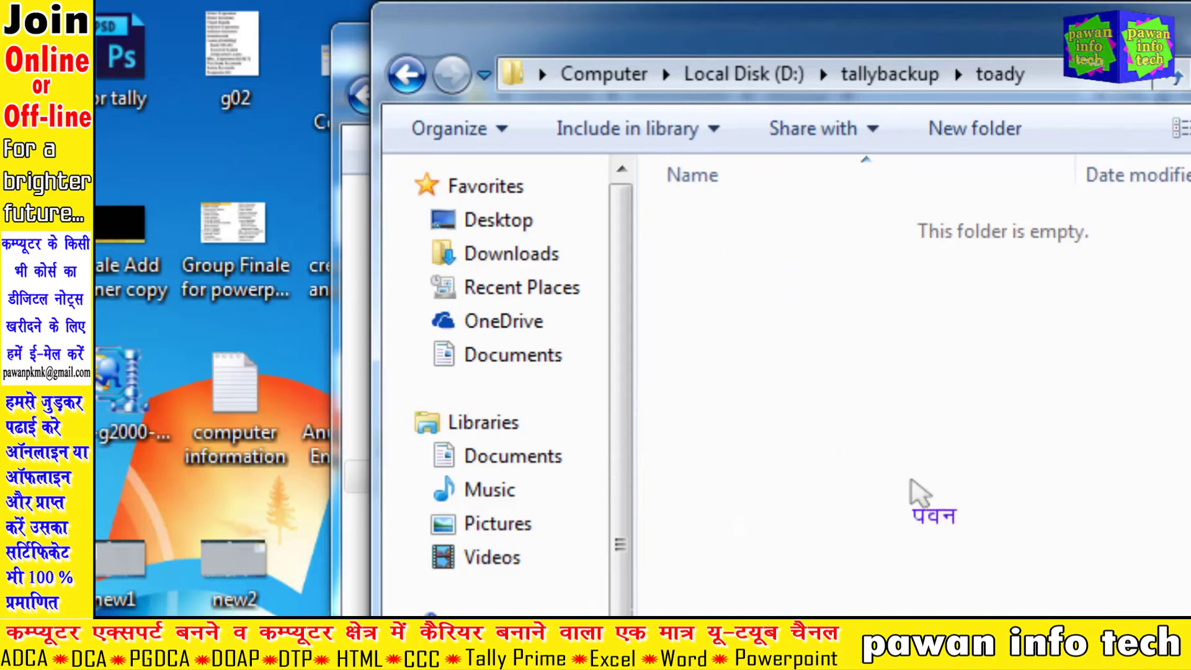
pyautogui.rightClick(727, 281)
pyautogui.click(820, 503)
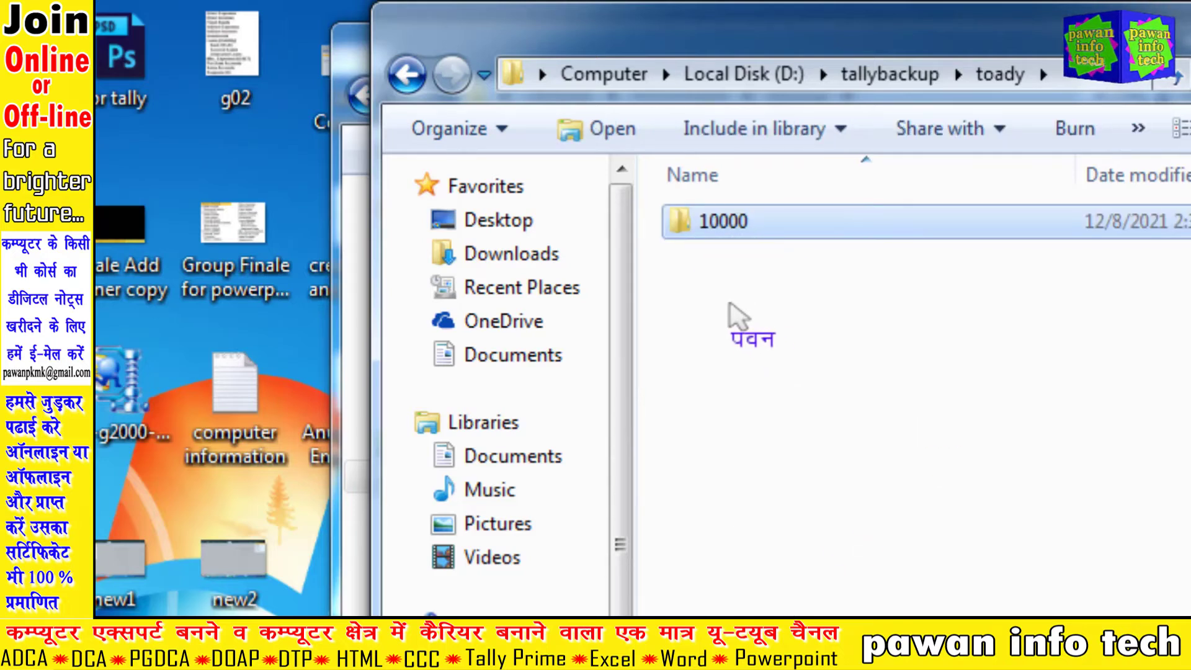
pyautogui.click(715, 267)
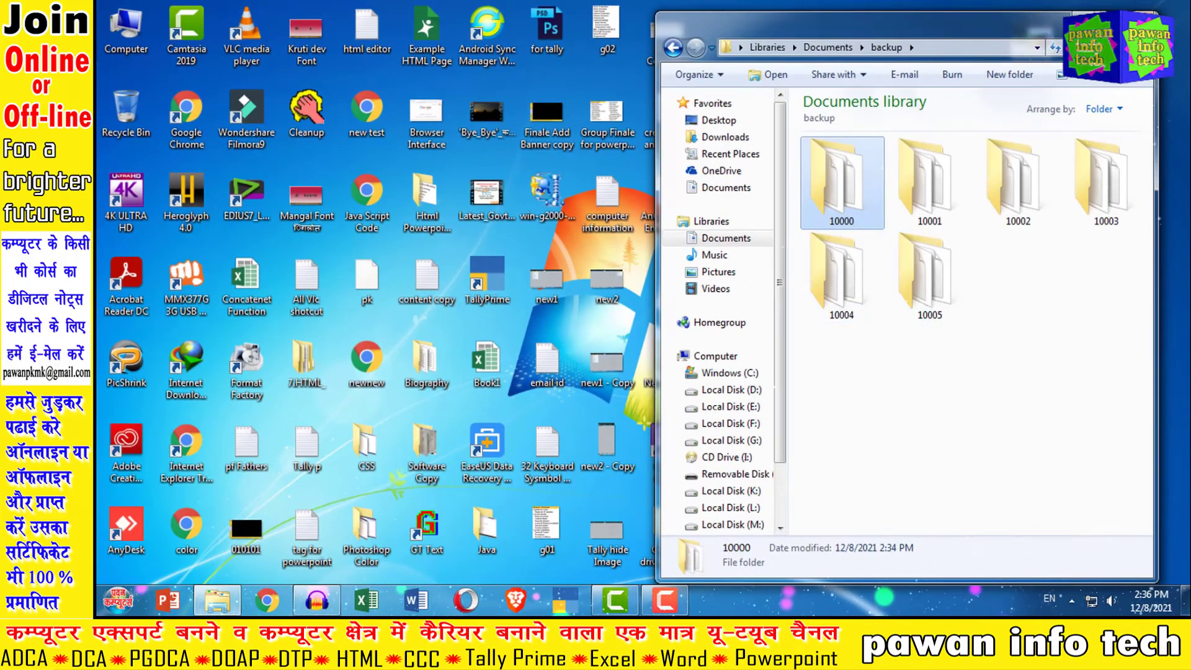
pyautogui.click(1140, 18)
pyautogui.rightClick(777, 169)
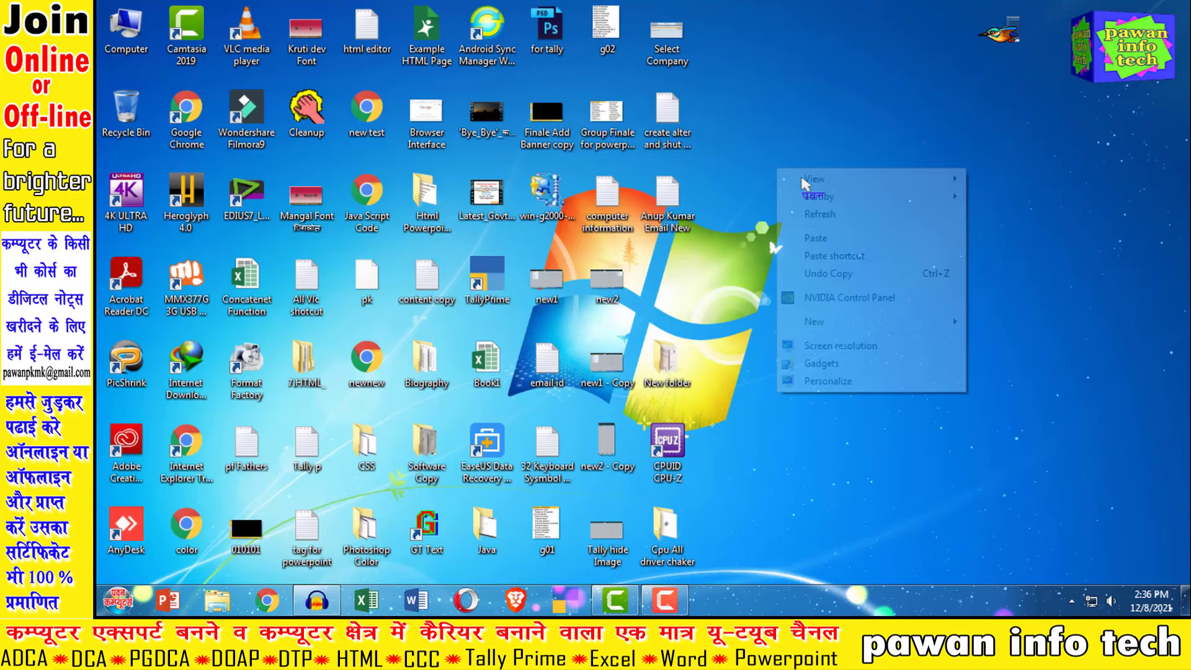
pyautogui.click(825, 214)
# - Launch TallyPrime in educational mode and open its Data Path configuration
pyautogui.doubleClick(500, 267)
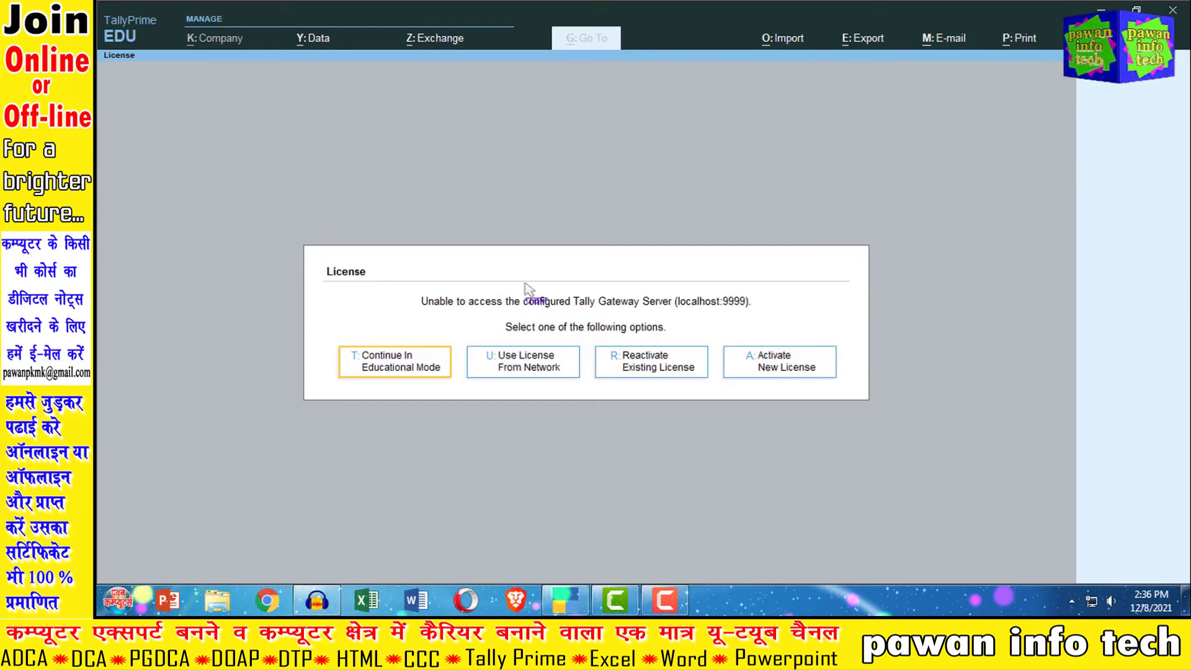
pyautogui.click(390, 369)
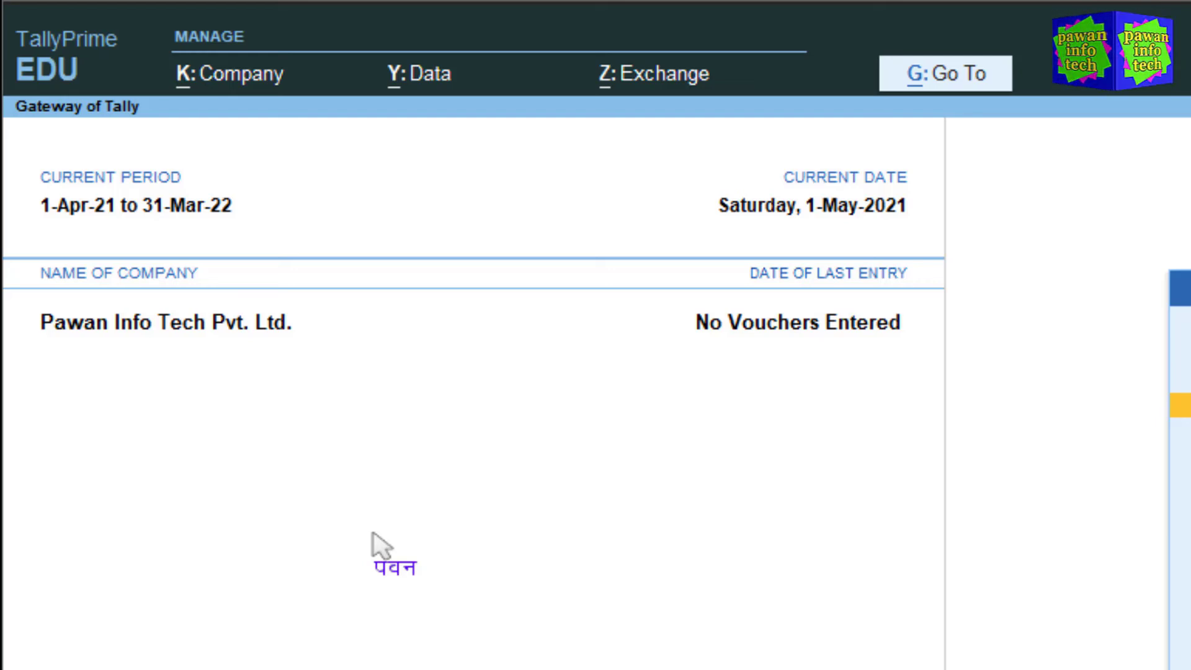
pyautogui.click(418, 91)
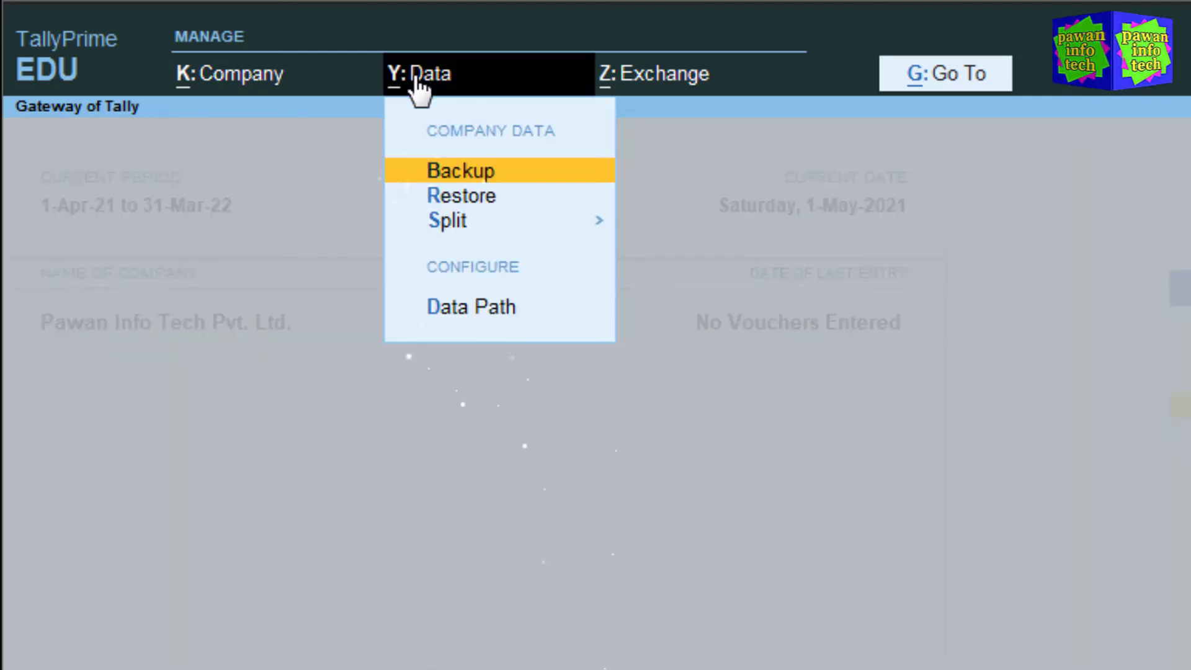
pyautogui.click(483, 309)
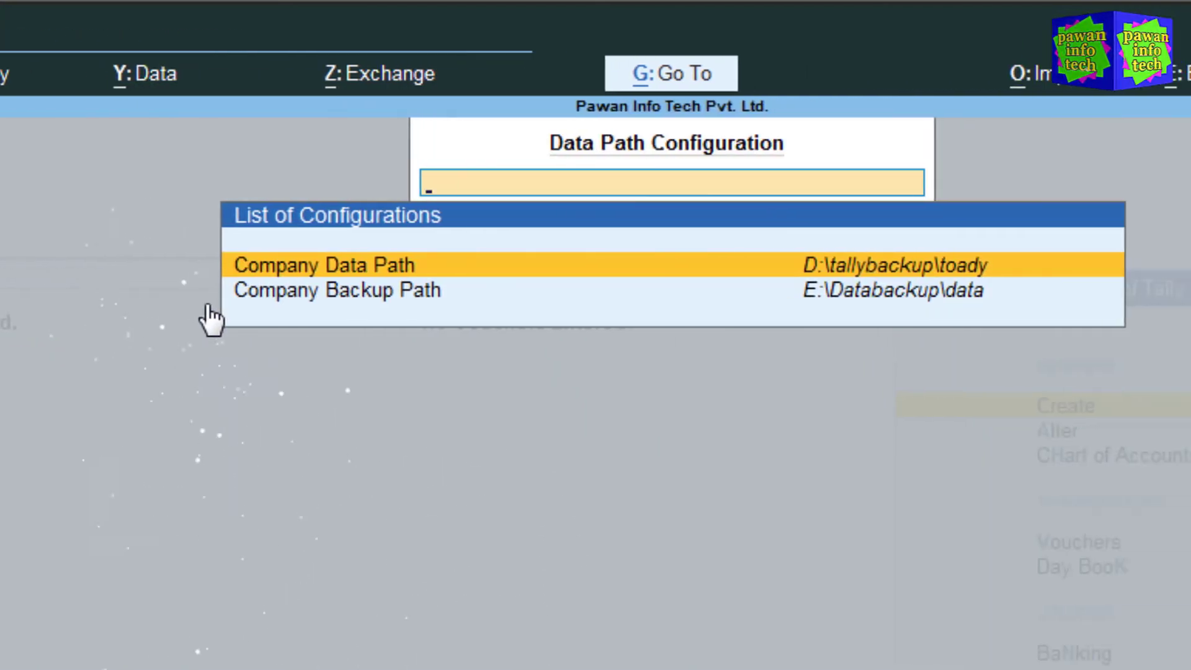